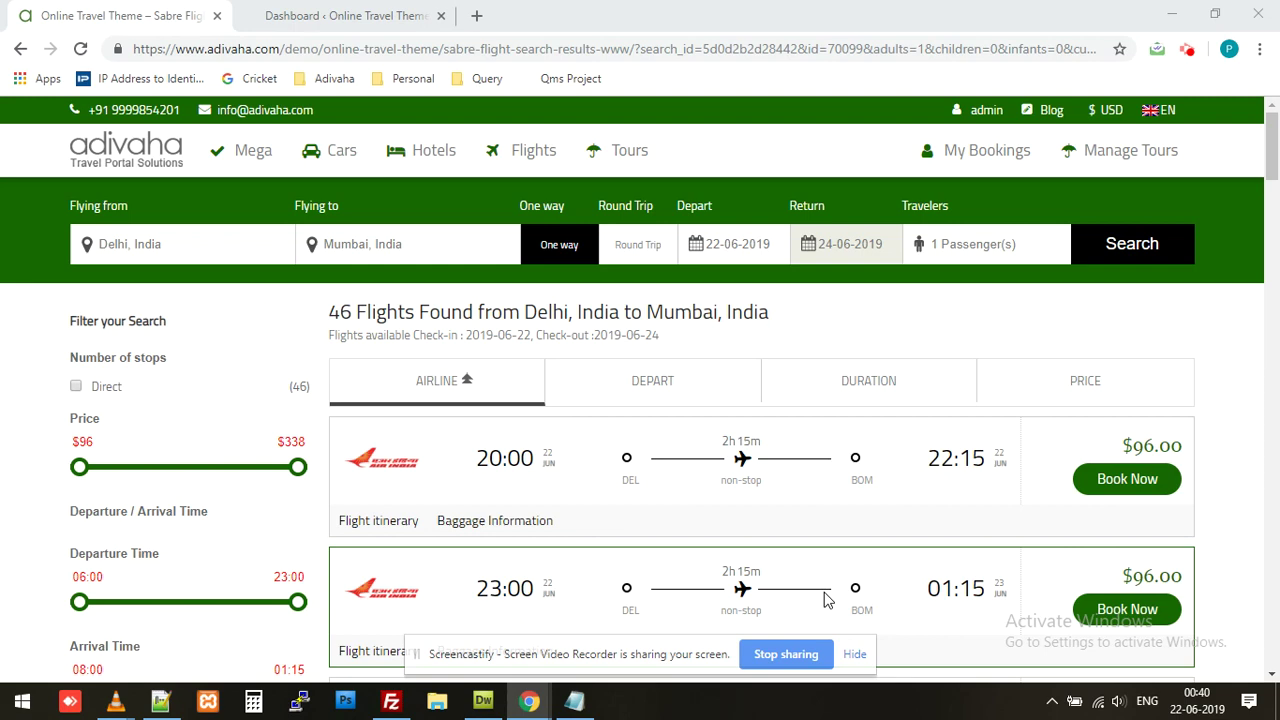
Step: Leave the 46-flight Delhi–Mumbai results for the site's WordPress admin dashboard
click(336, 16)
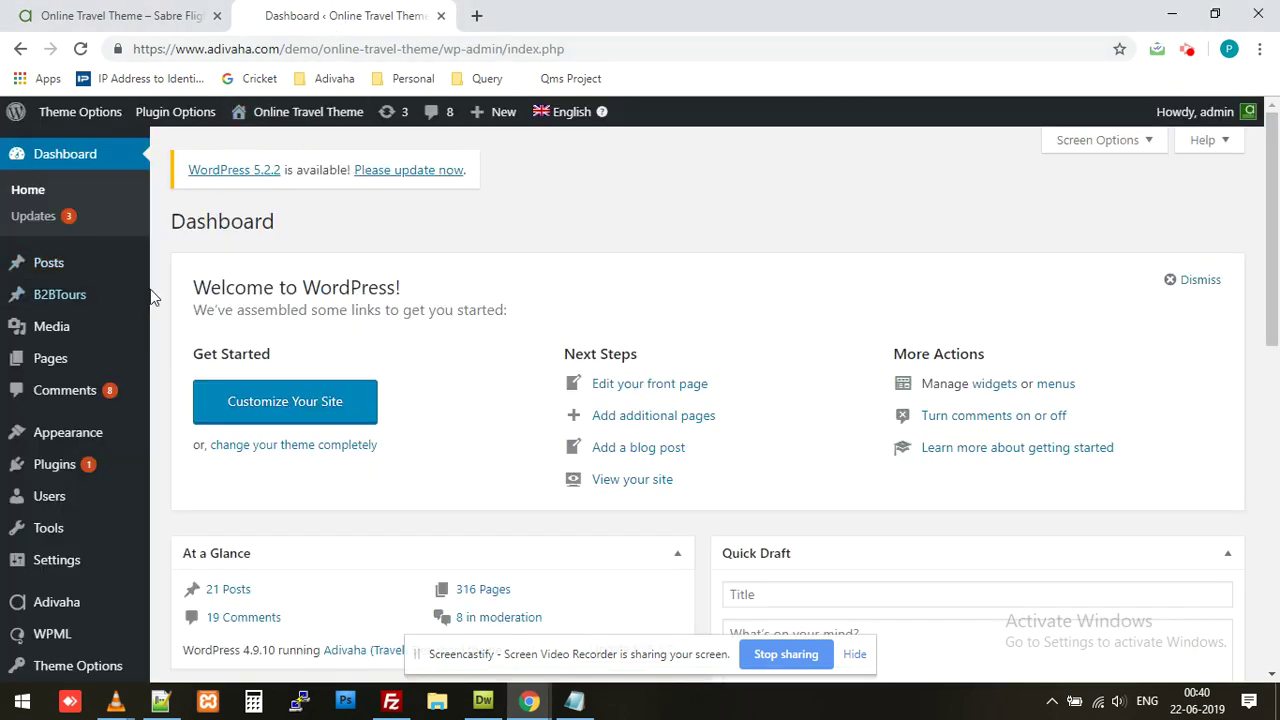
Step: Open the Adivaha plugin settings from the admin sidebar
click(55, 603)
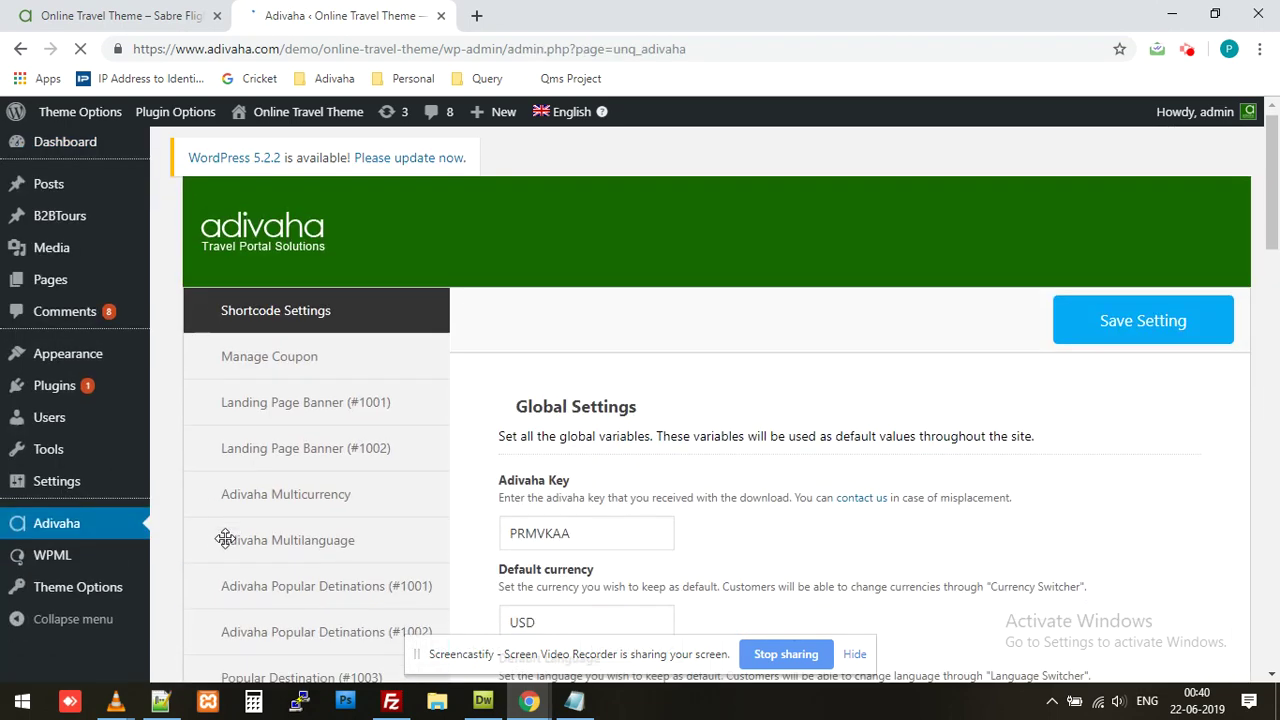
scroll(225, 538, down, 3)
scroll(225, 538, down, 2)
scroll(227, 536, down, 2)
scroll(228, 534, down, 2)
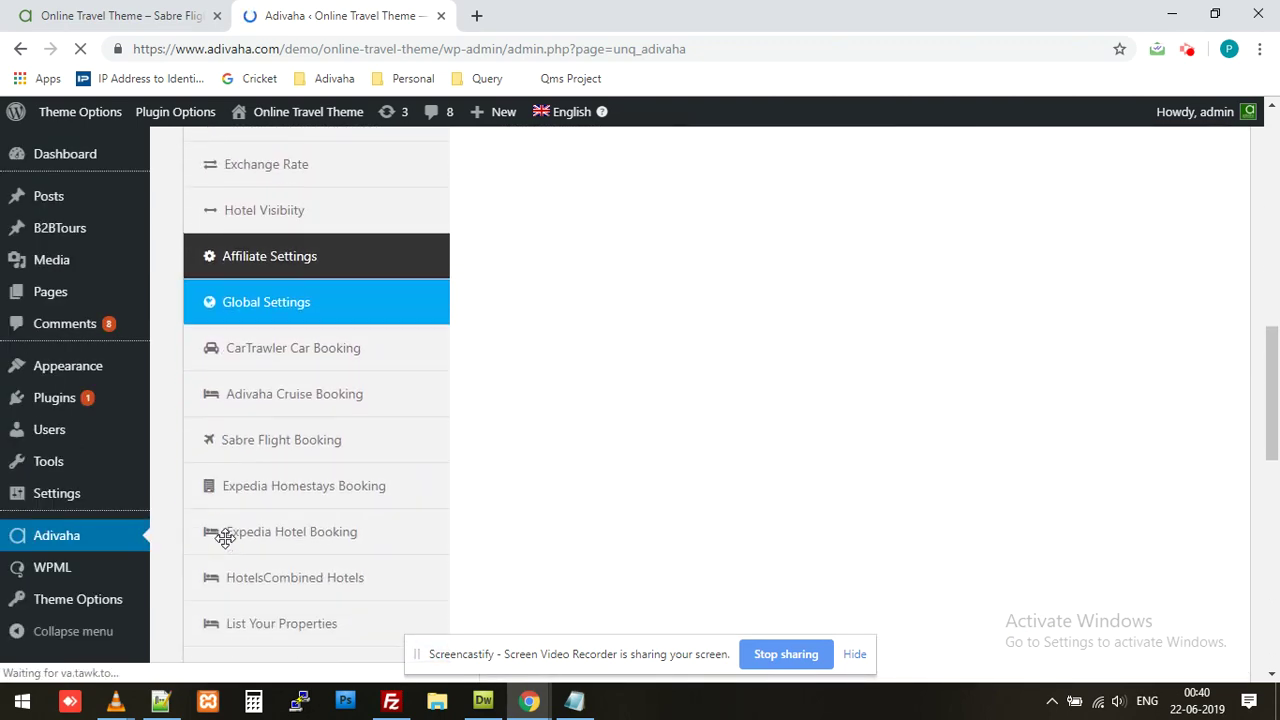
scroll(232, 450, down, 1)
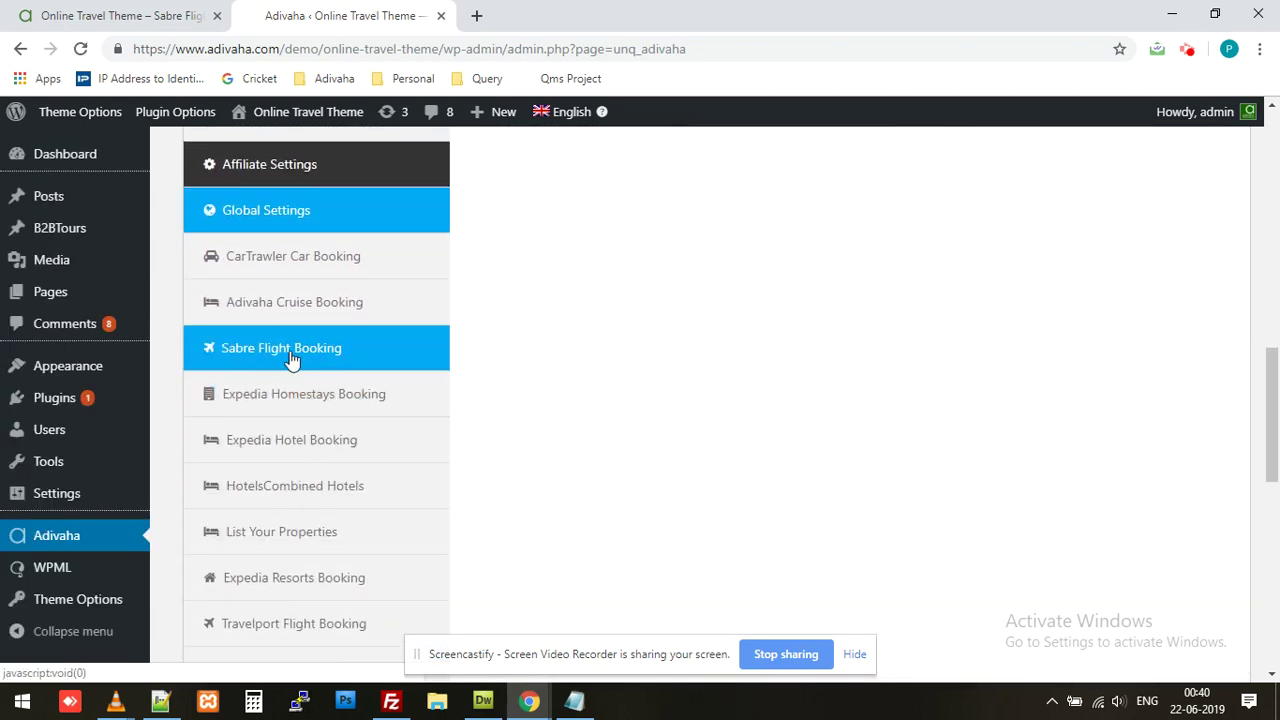
Step: Show the Sabre Flight Booking tab with its shortcode list
click(264, 358)
scroll(478, 348, up, 3)
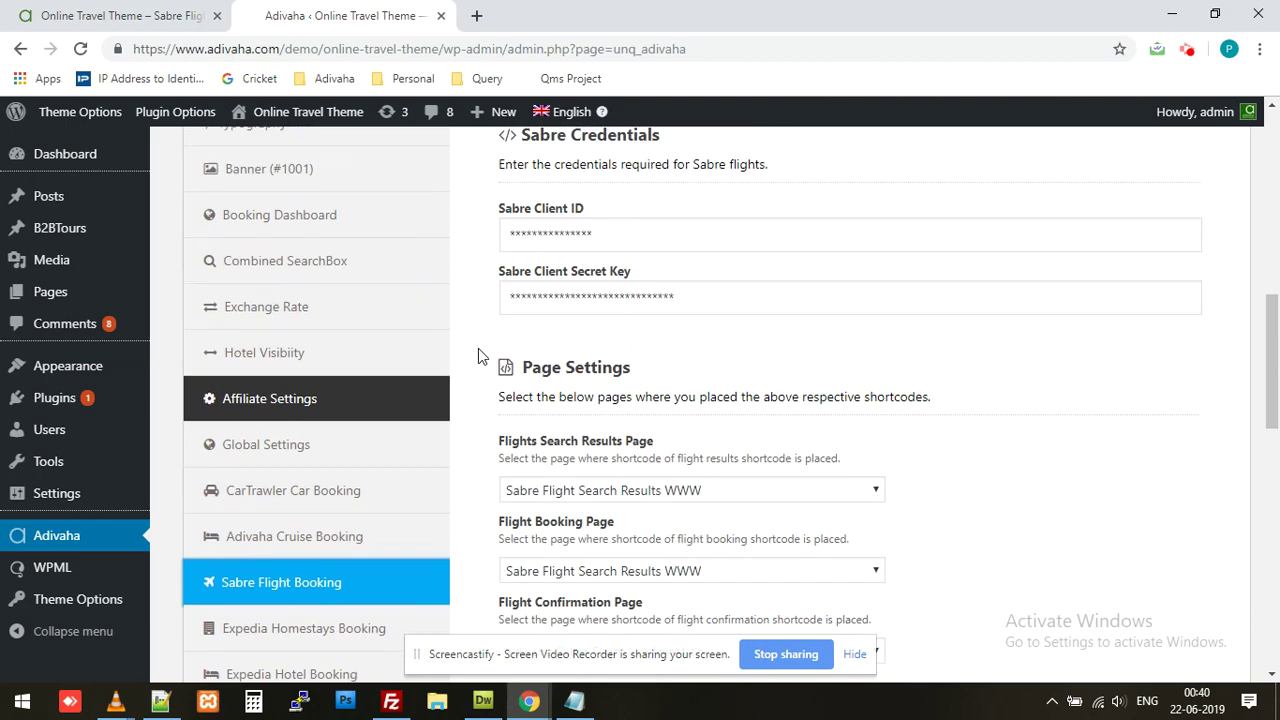
scroll(478, 348, up, 2)
scroll(478, 355, up, 1)
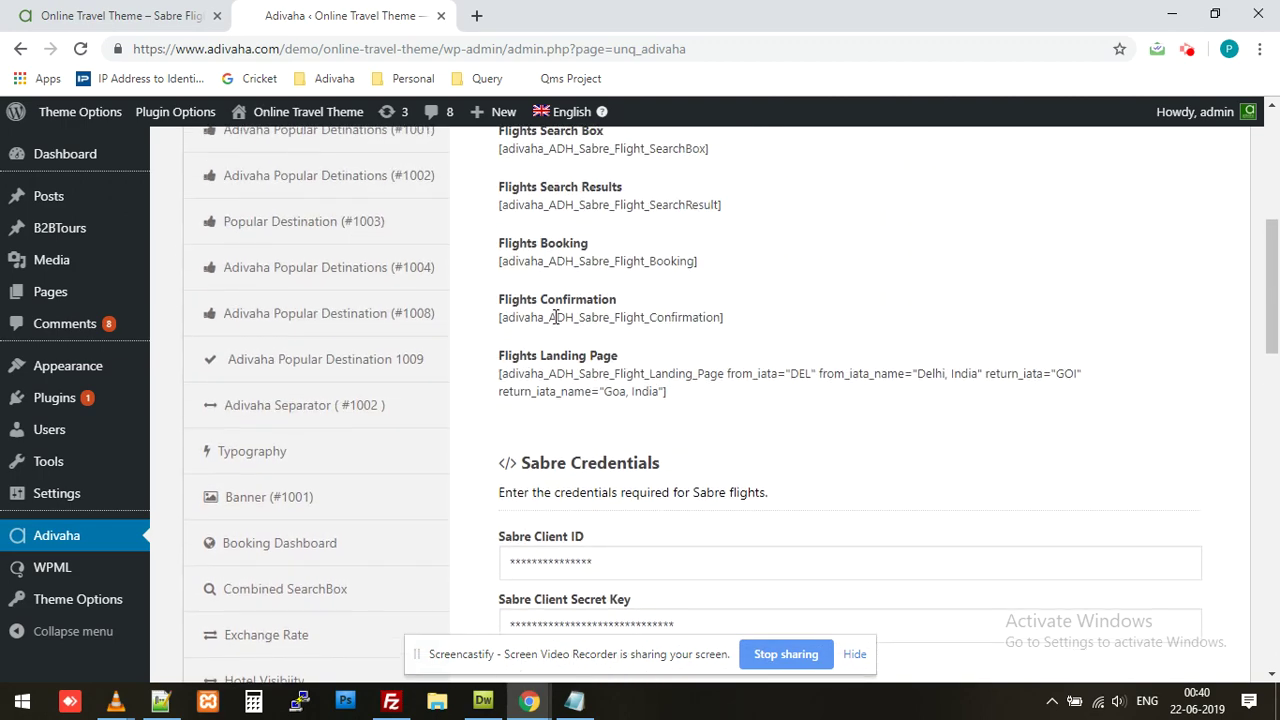
scroll(554, 320, up, 1)
scroll(554, 316, up, 1)
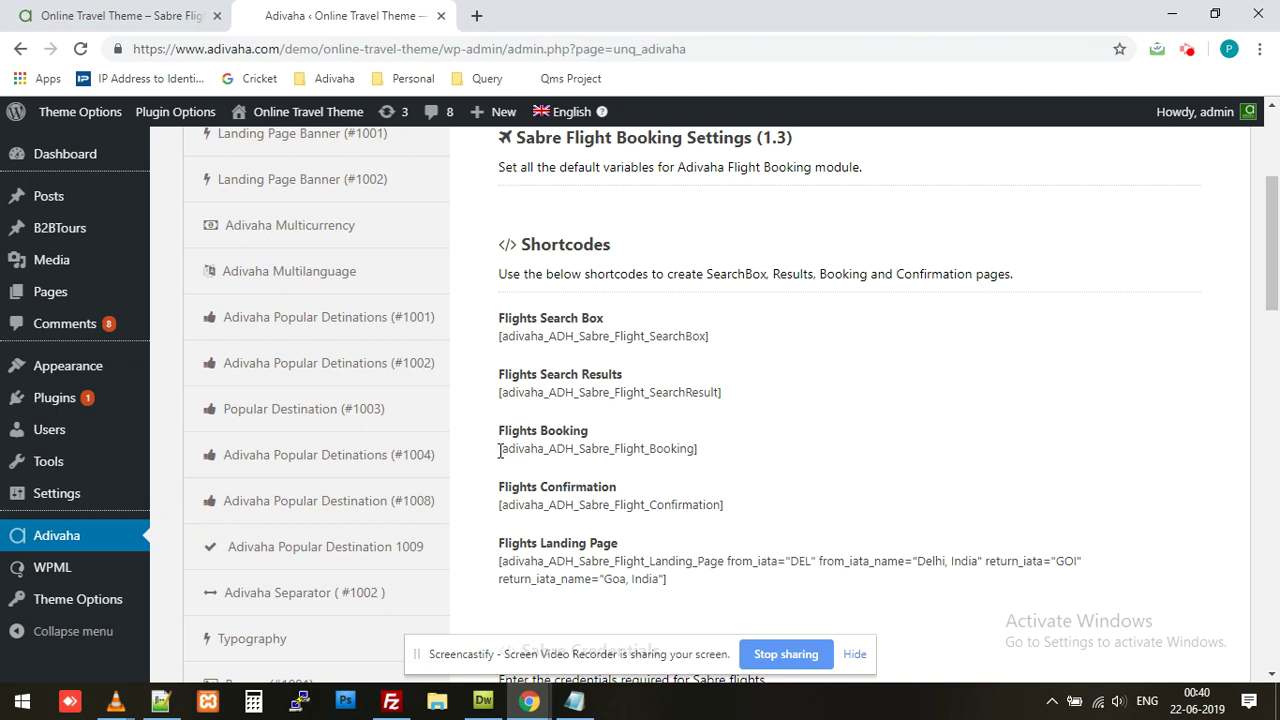
Step: Copy the [adivaha_ADH_Sabre_Flight_Booking] shortcode to the clipboard
drag(500, 451, 670, 449)
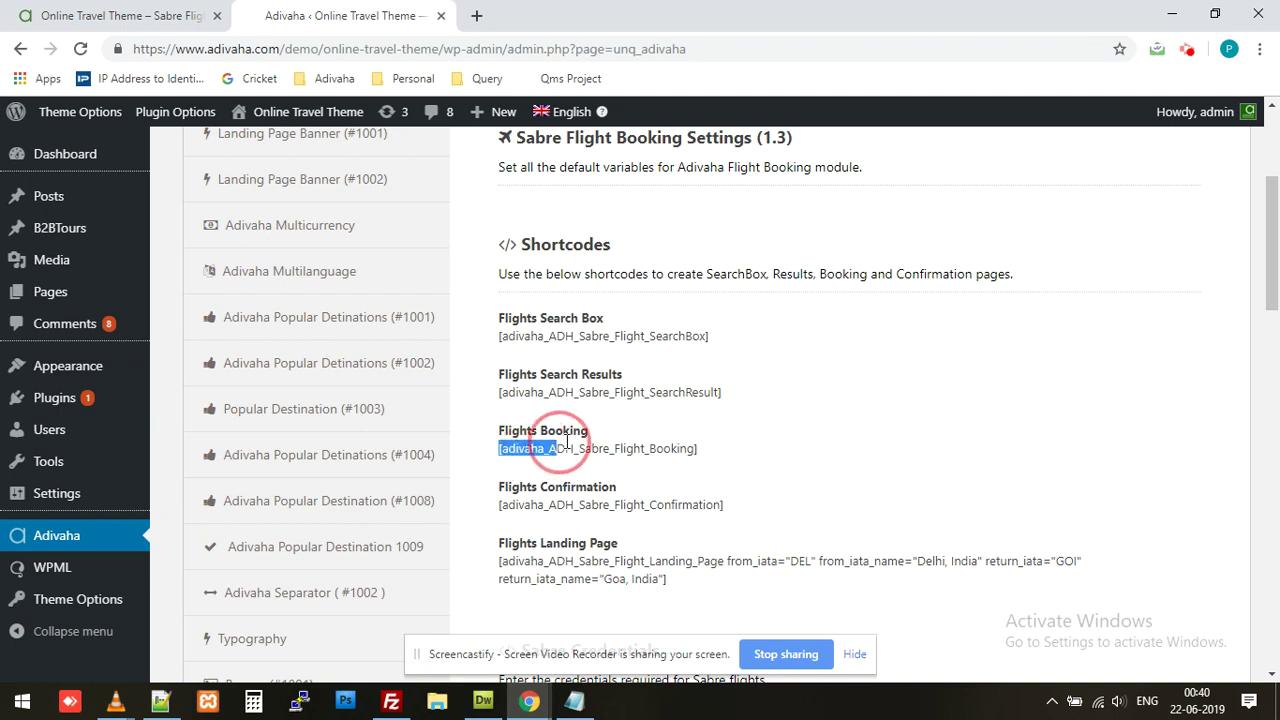
click(686, 447)
double_click(705, 447)
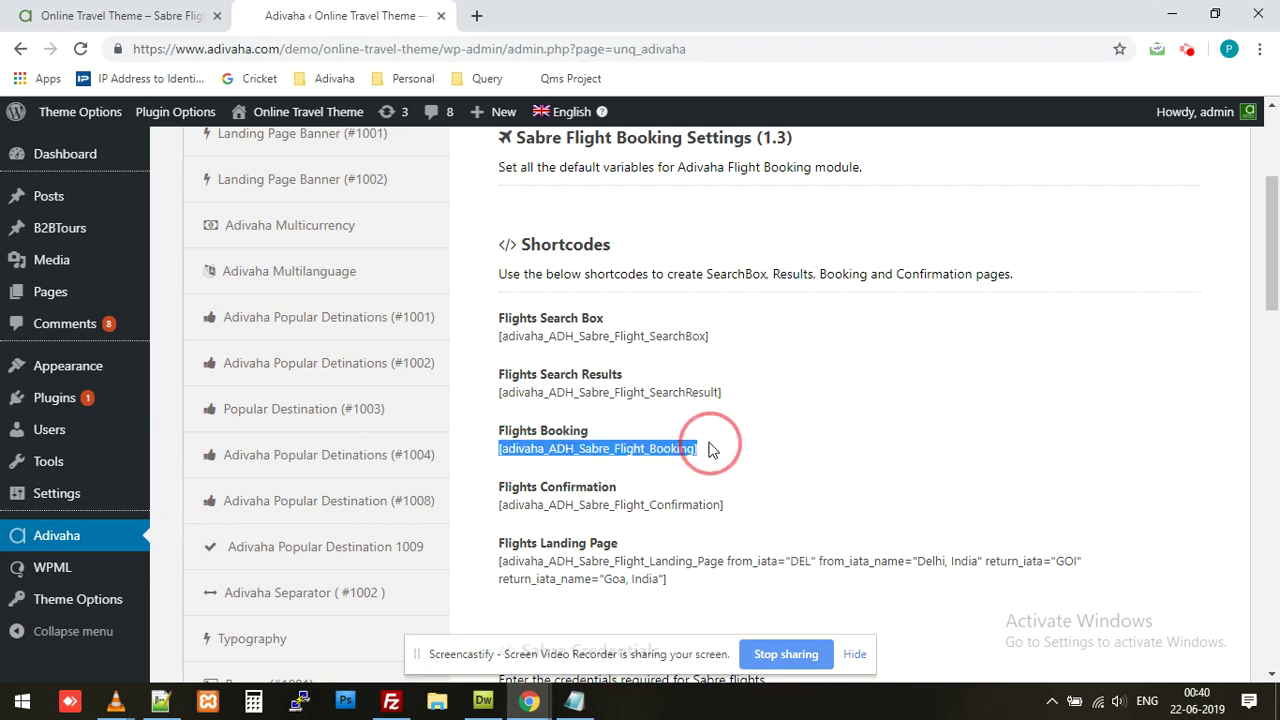
right_click(638, 442)
double_click(588, 450)
right_click(607, 450)
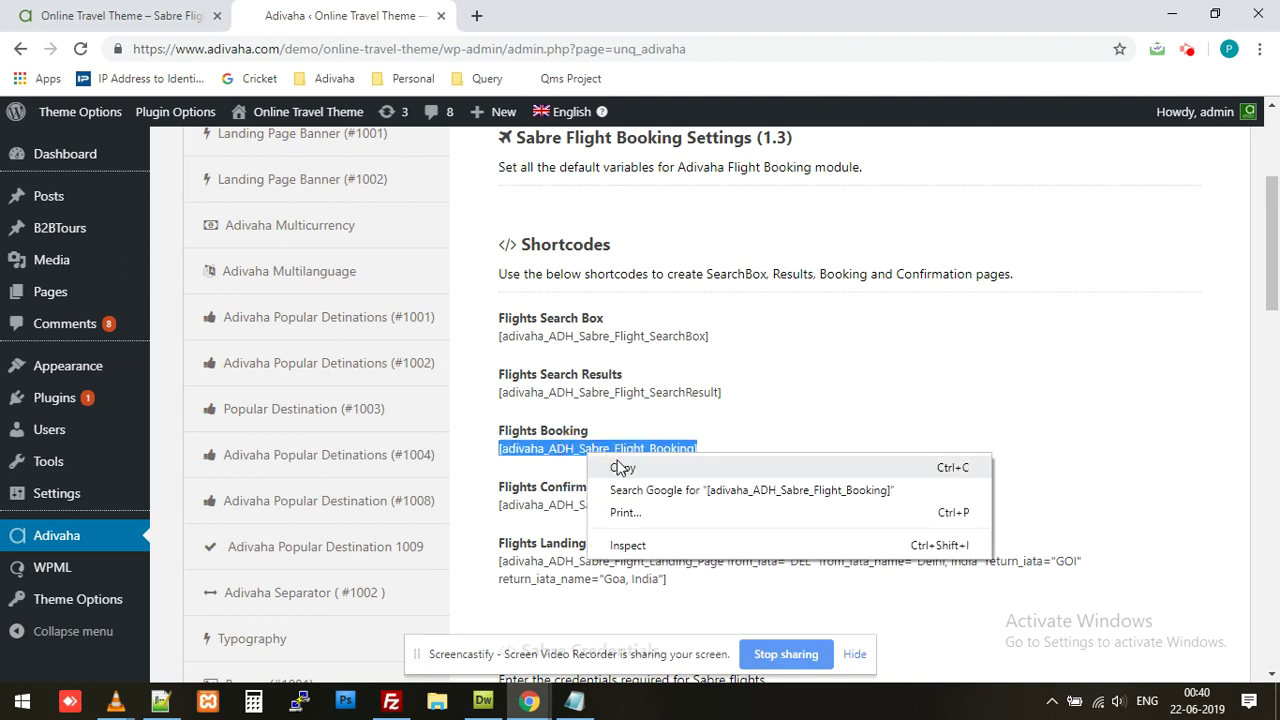
click(625, 463)
mouse_move(495, 111)
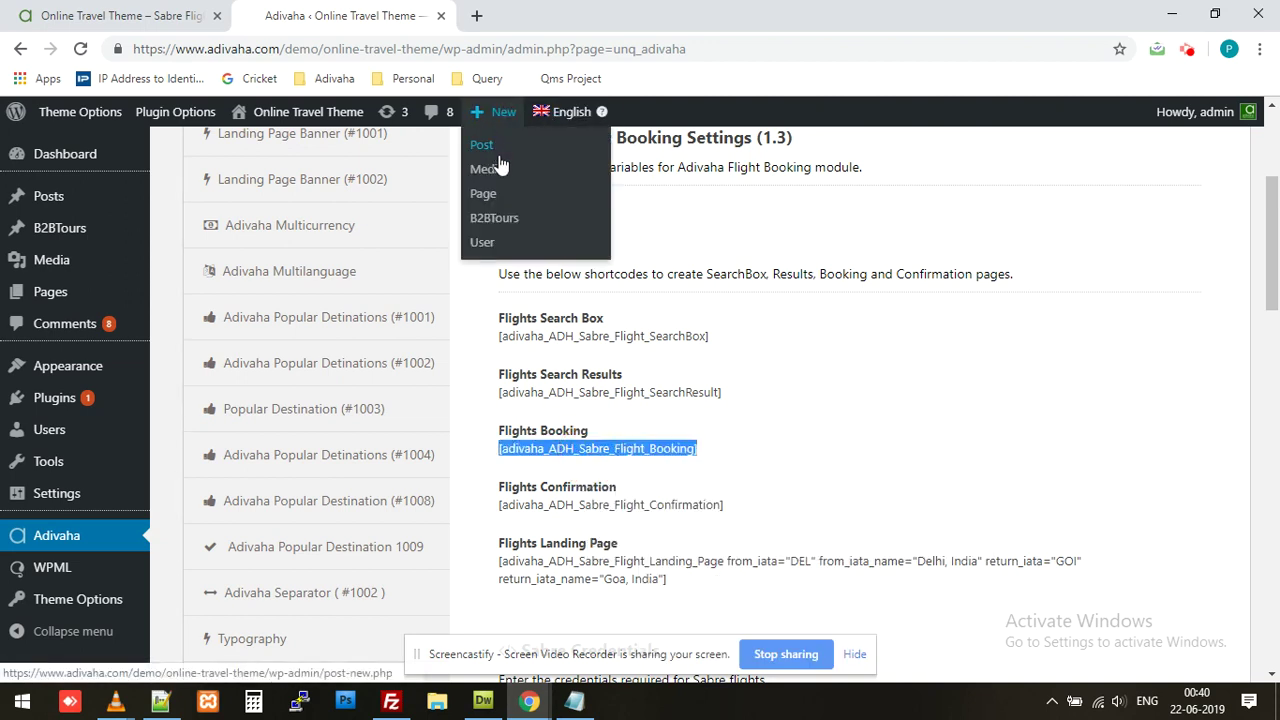
click(486, 195)
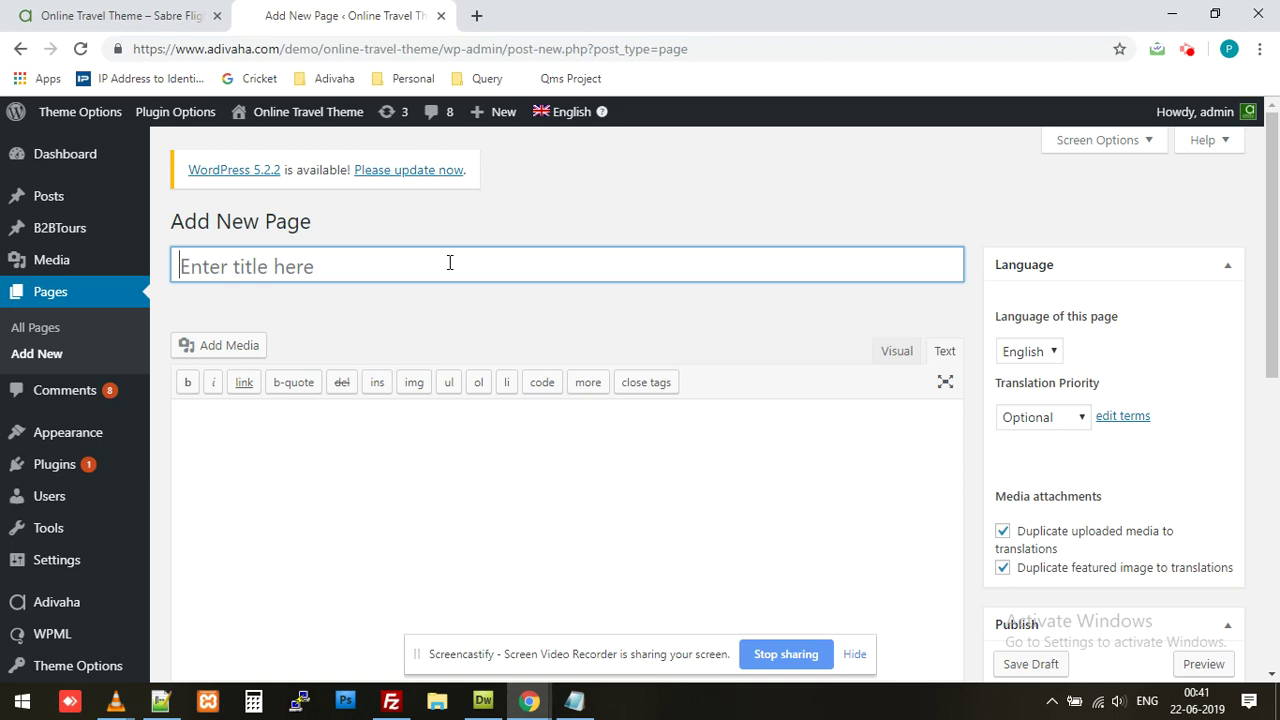
Step: Publish a page titled 'Saber Flight Booking WWW' containing the pasted Sabre booking shortcode
text(Saber )
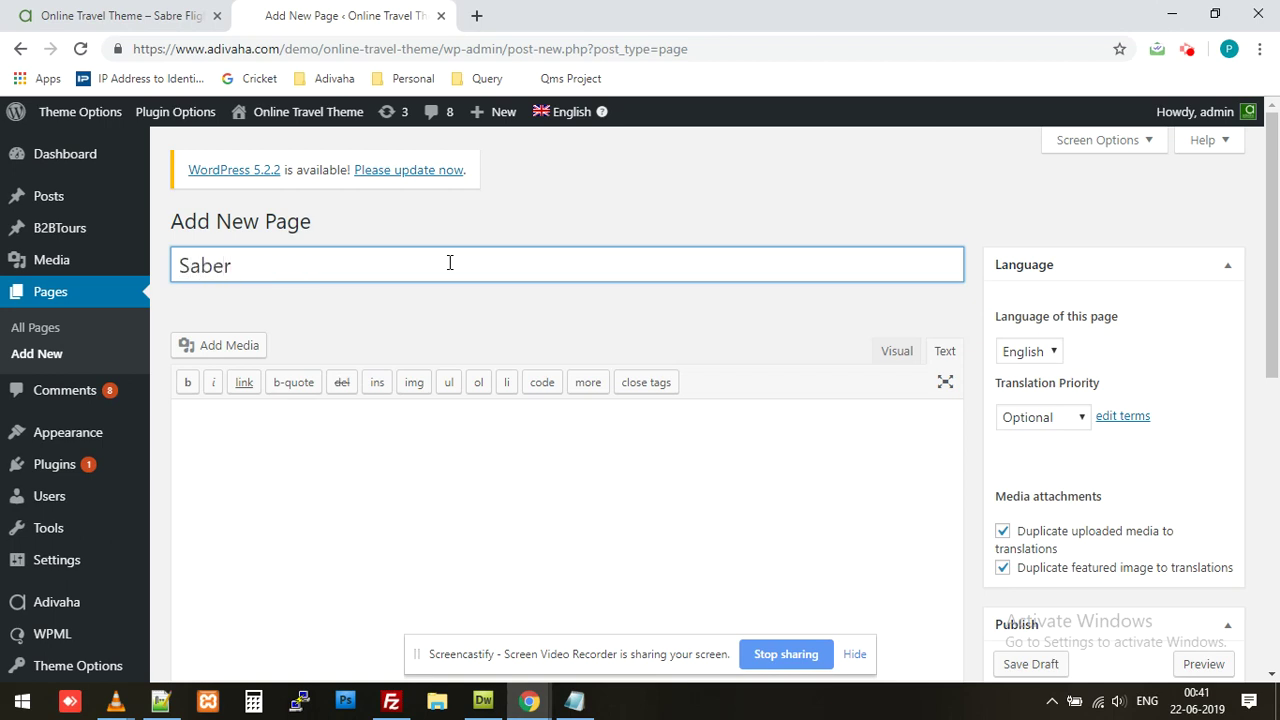
text(Flight B)
text(ooking WWW)
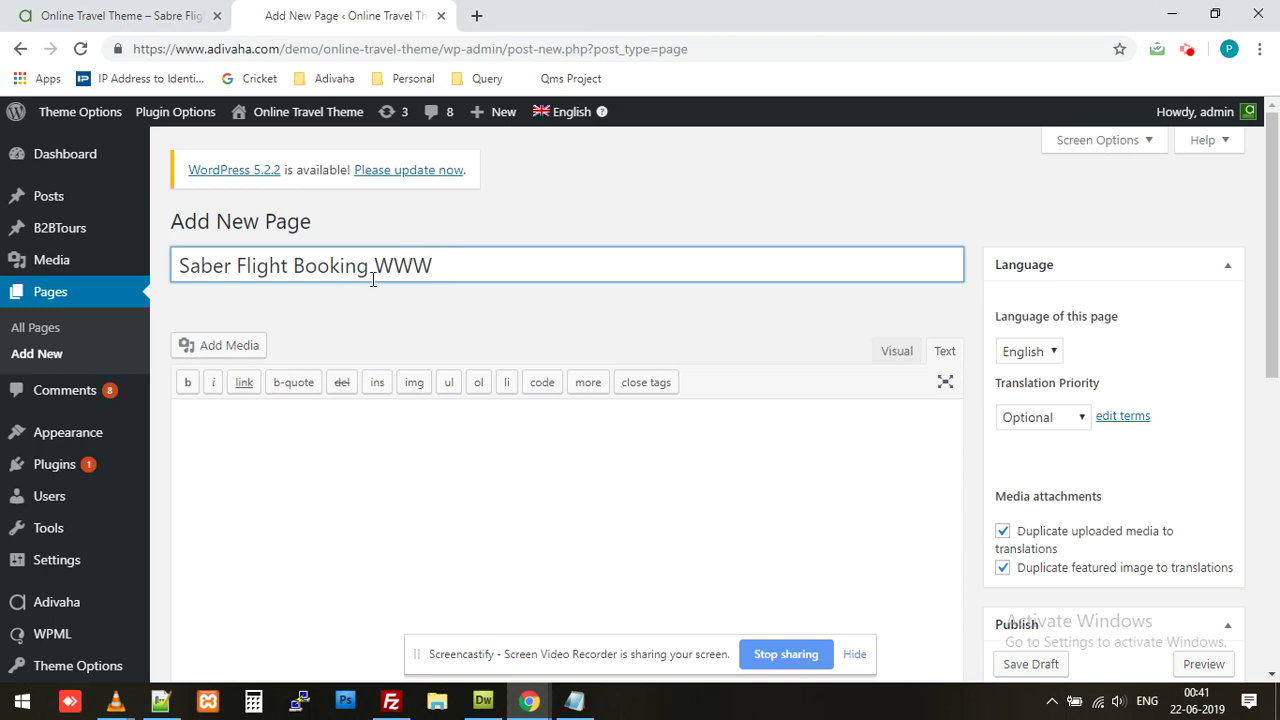
drag(373, 270, 449, 294)
click(364, 455)
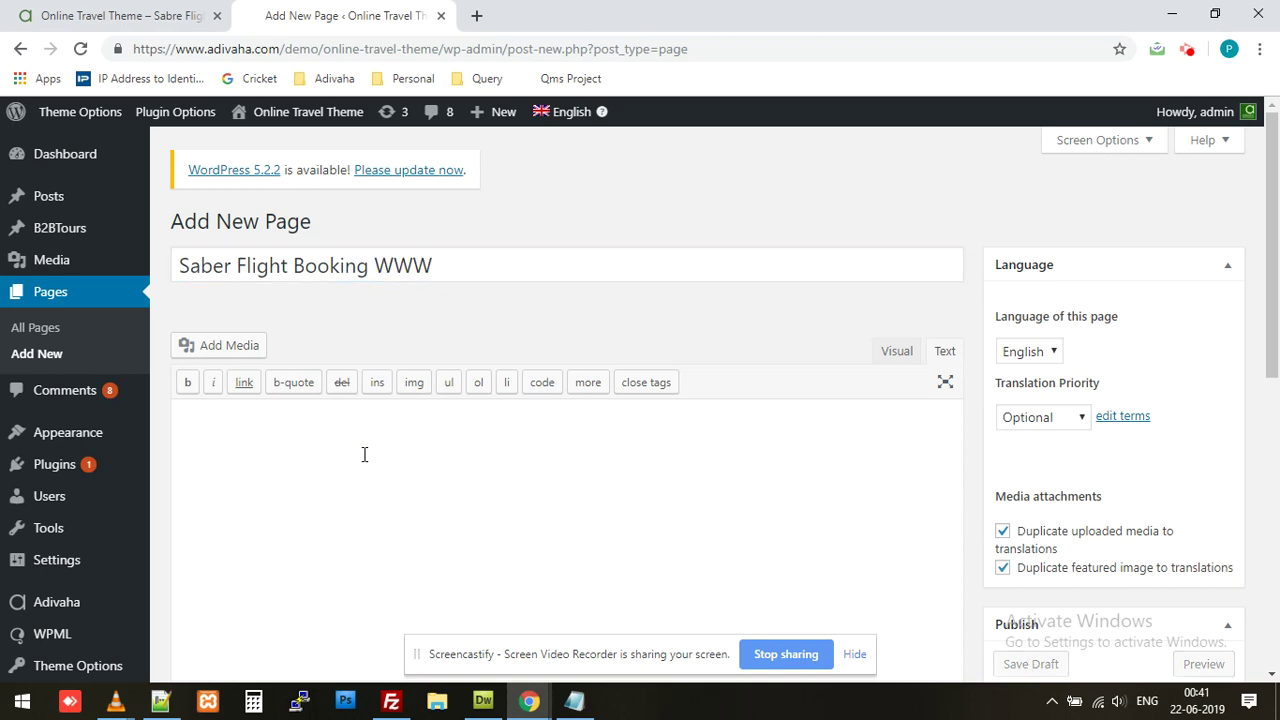
right_click(364, 455)
click(443, 306)
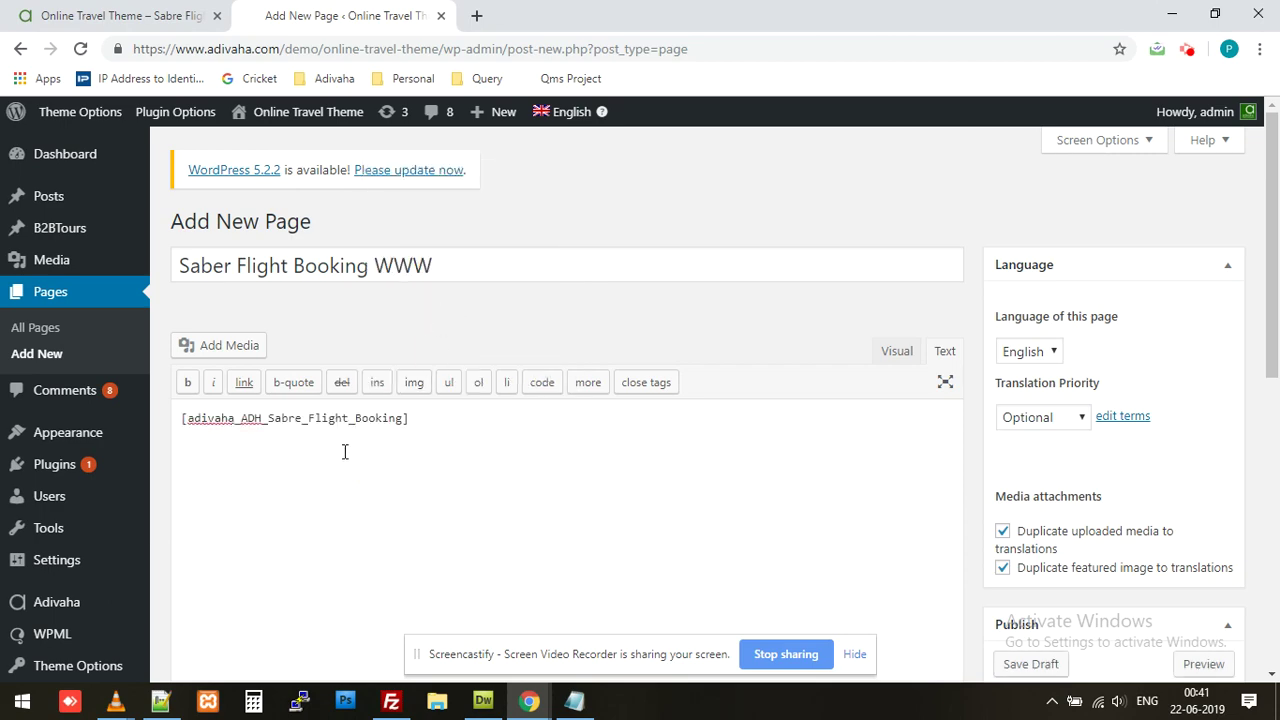
scroll(1062, 556, down, 3)
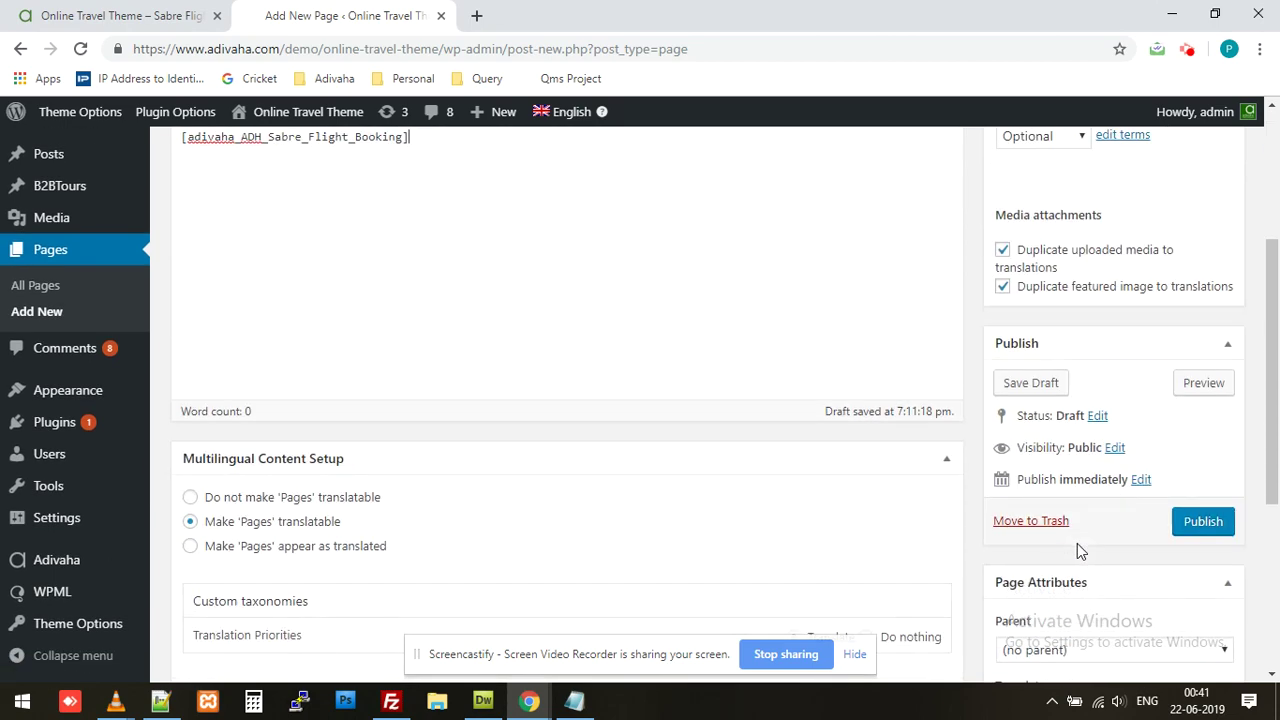
click(1210, 525)
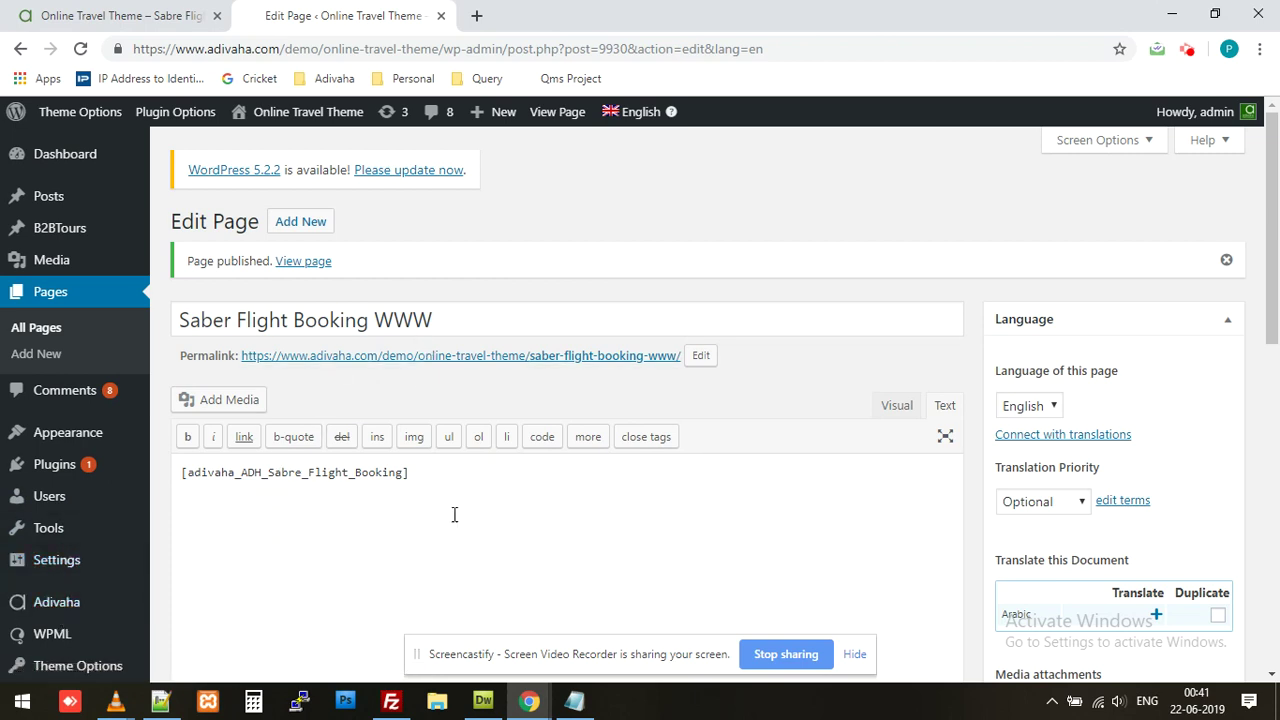
click(62, 604)
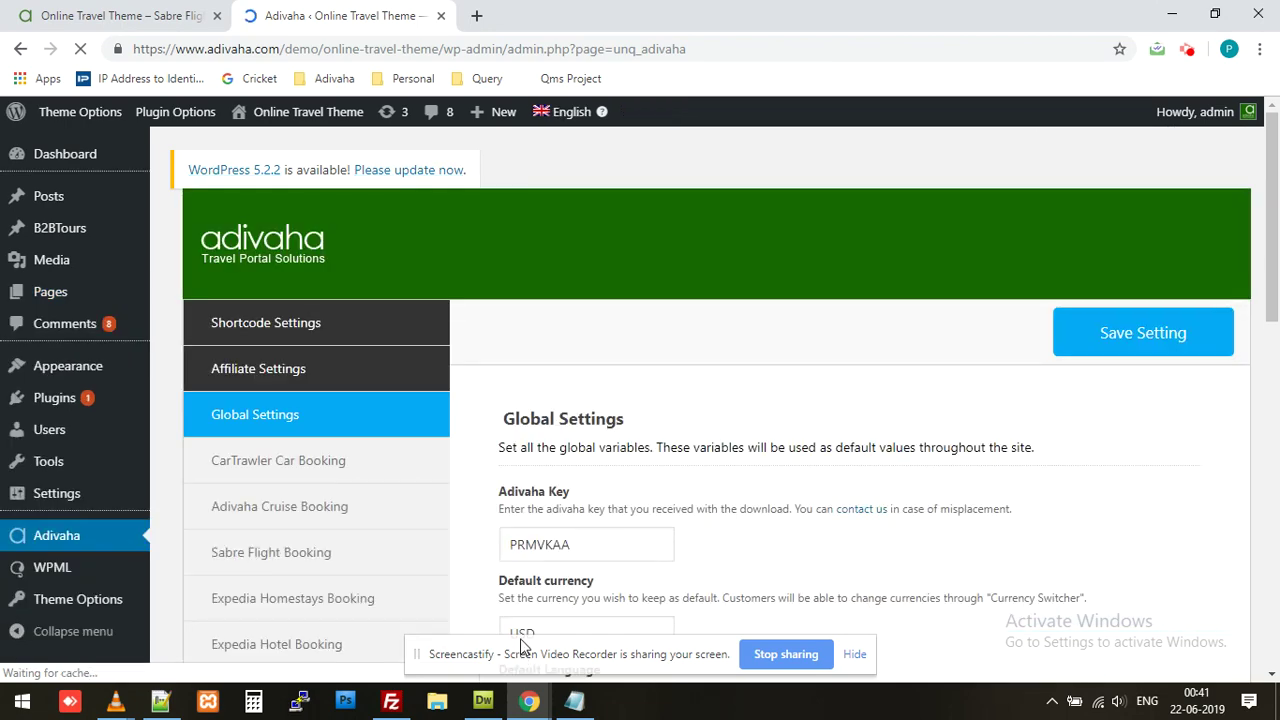
Step: Return to the Sabre Flight Booking tab of the Adivaha settings
scroll(476, 558, down, 3)
scroll(476, 558, down, 3)
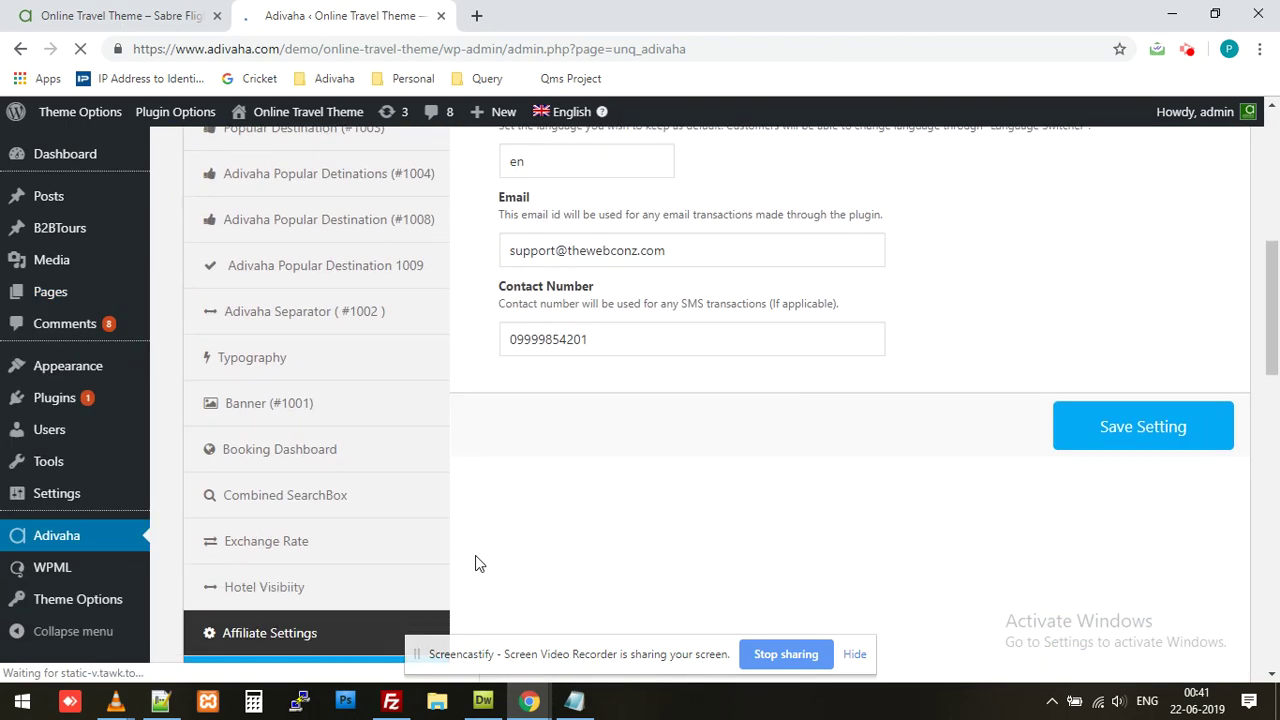
scroll(476, 558, down, 3)
scroll(476, 559, down, 2)
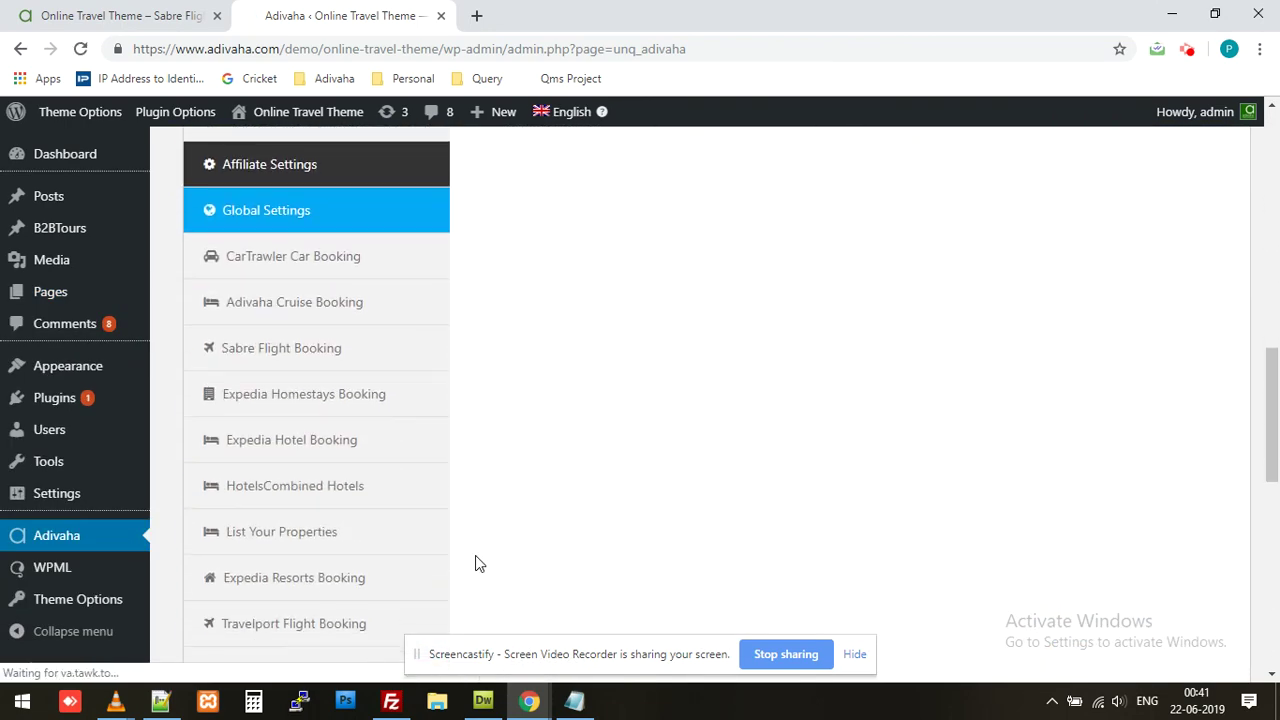
click(281, 346)
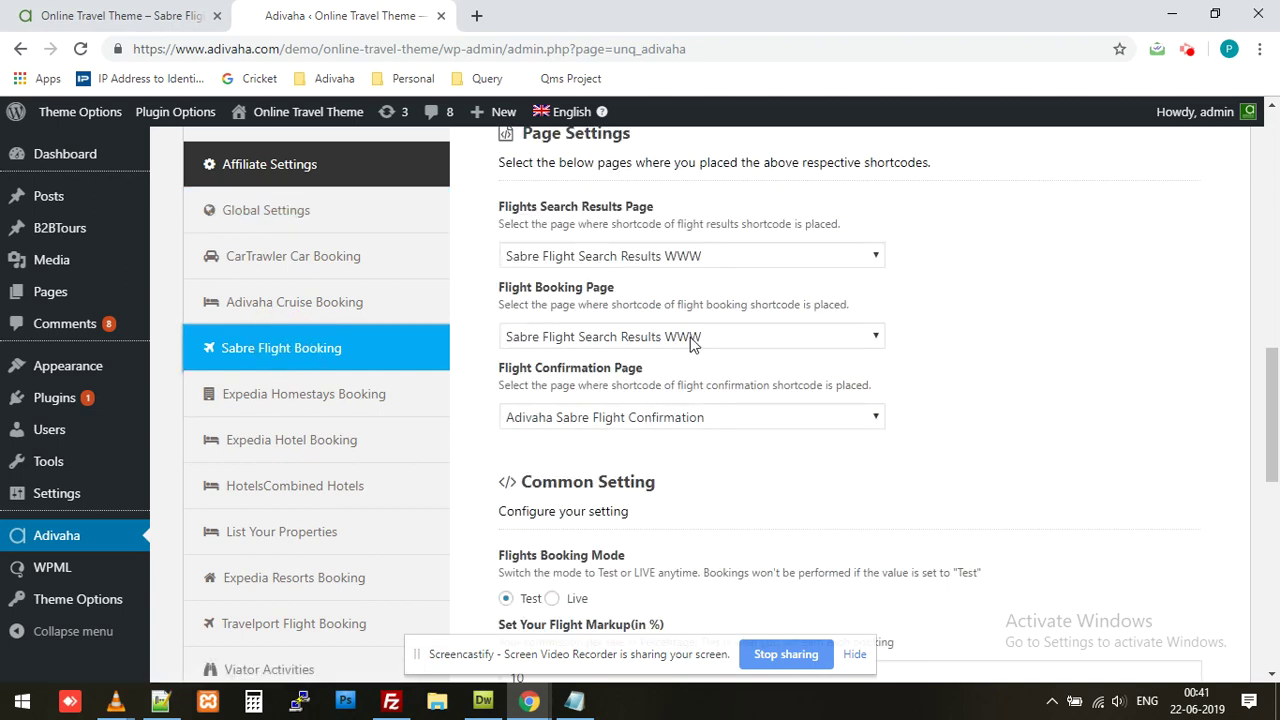
Step: Choose 'Saber Flight Booking WWW' as the Flight Booking Page
click(694, 337)
scroll(665, 445, down, 4)
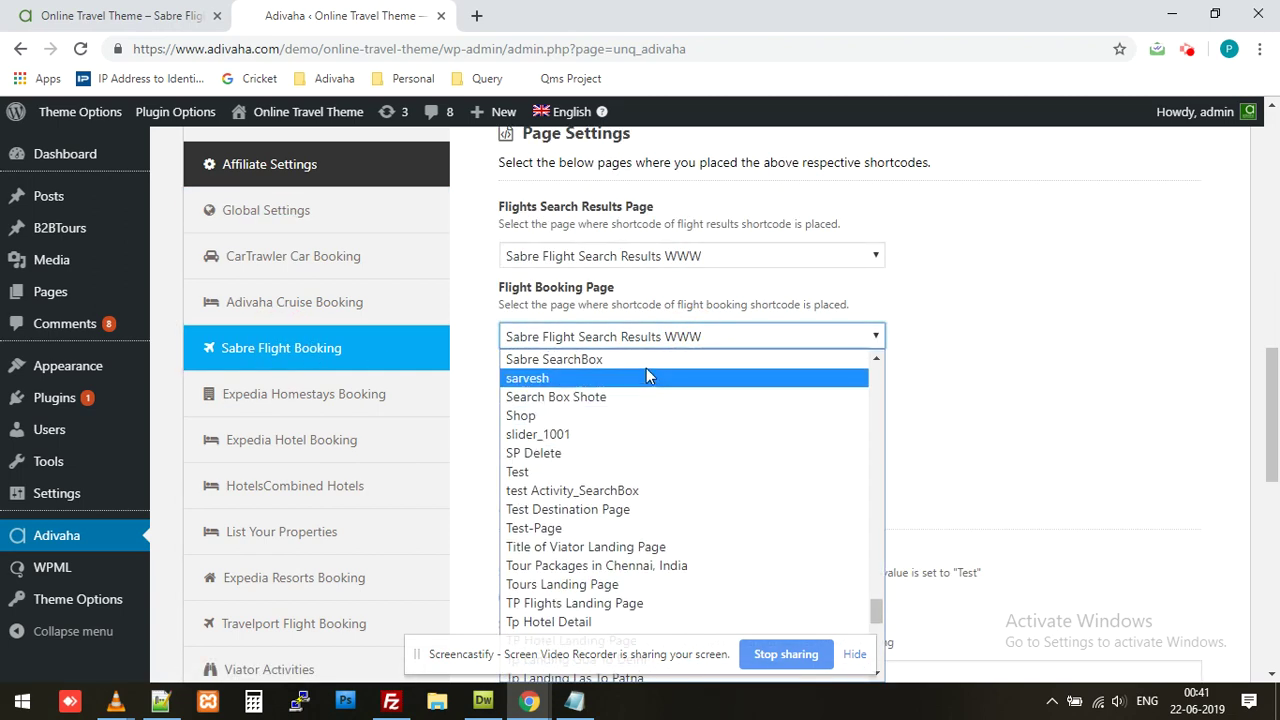
key(Down)
key(Up)
key(Up)
key(Up)
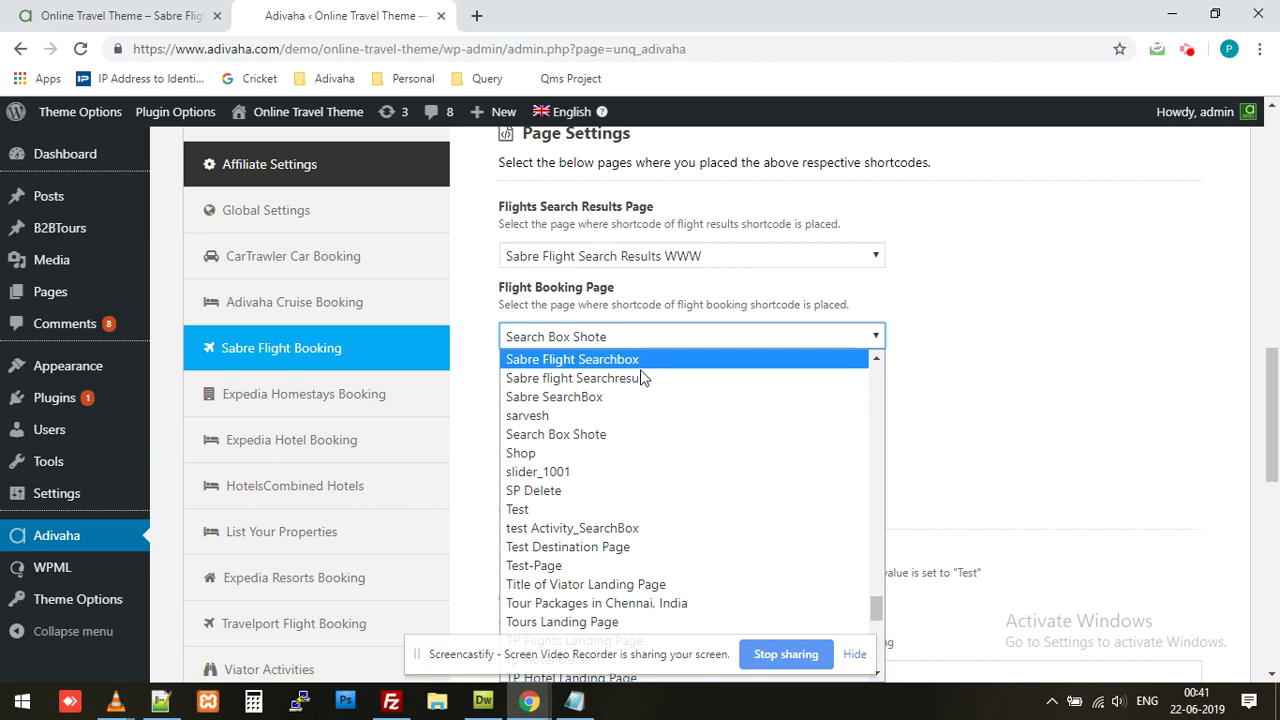
key(Down)
key(Down)
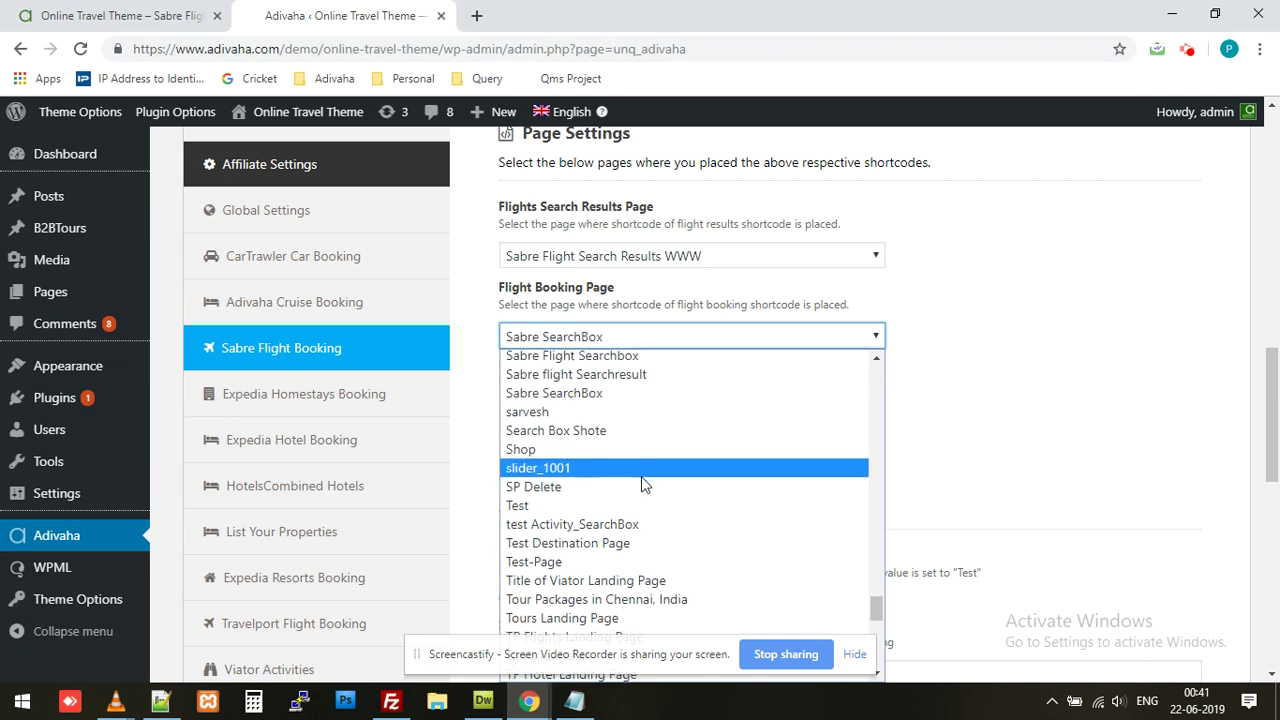
scroll(641, 476, down, 2)
scroll(641, 476, up, 4)
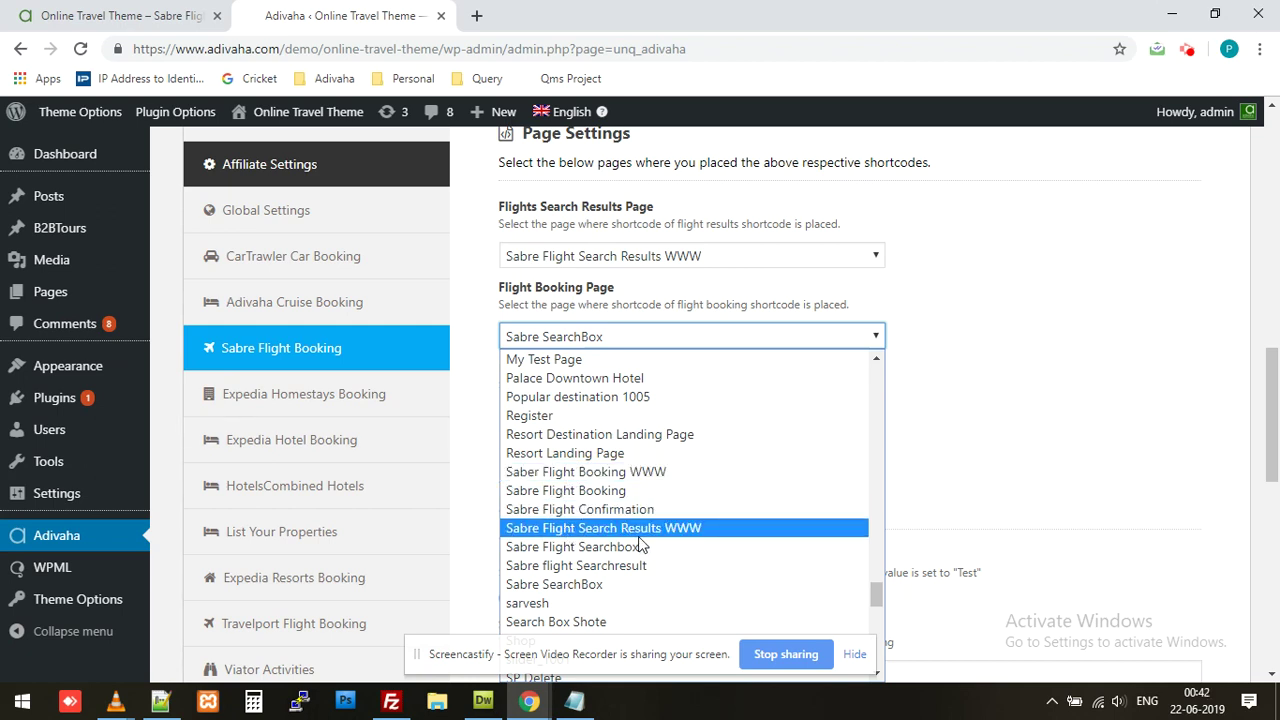
click(556, 473)
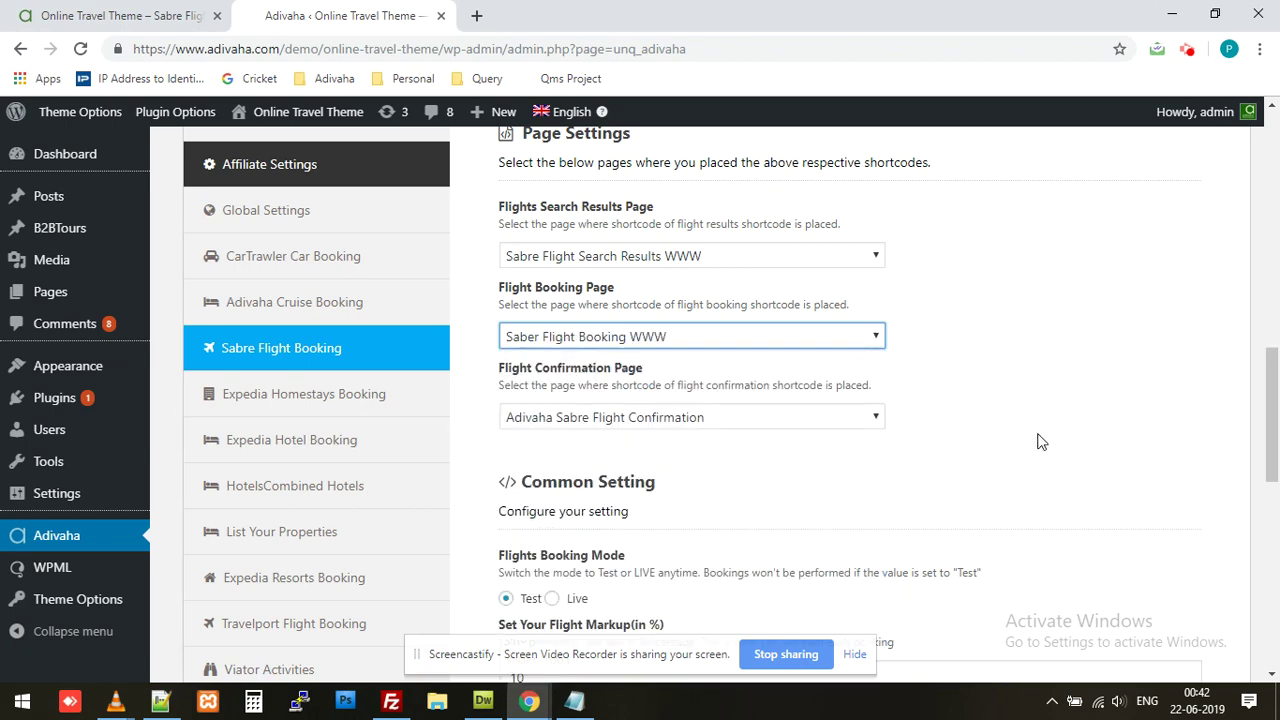
Step: Save the Adivaha settings with Save Setting
scroll(1041, 441, down, 5)
scroll(1041, 437, down, 5)
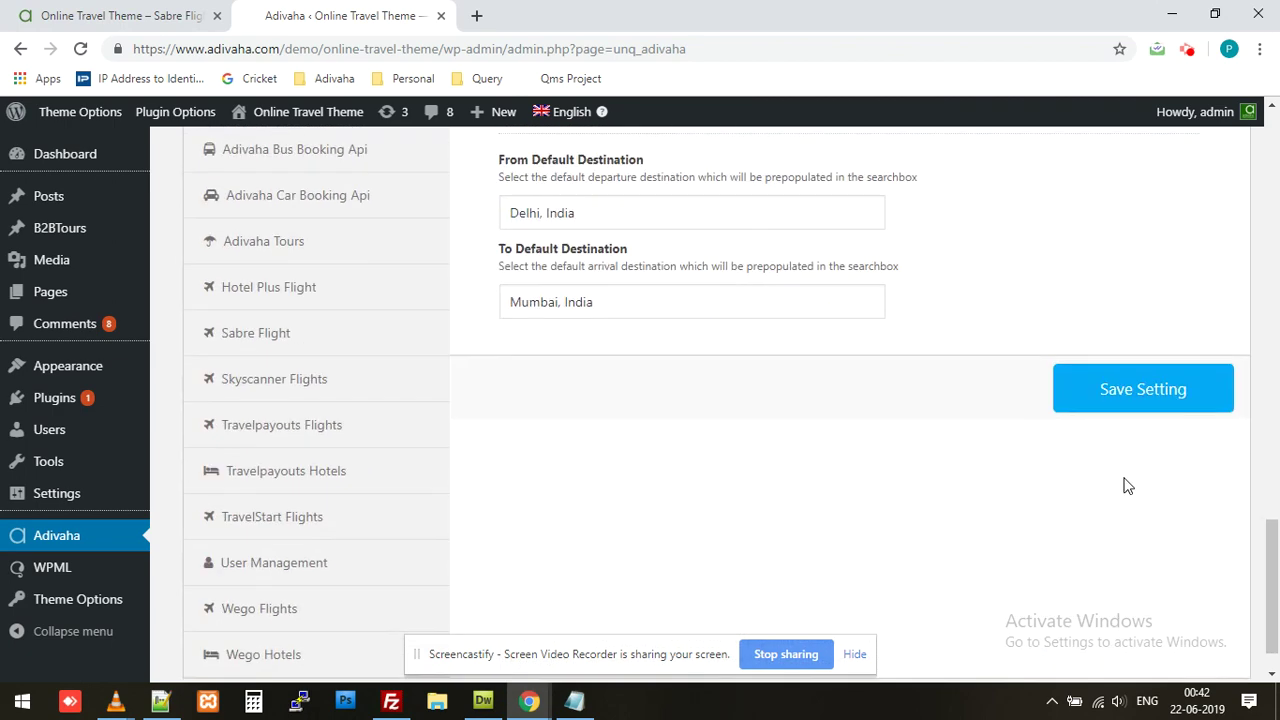
click(1135, 403)
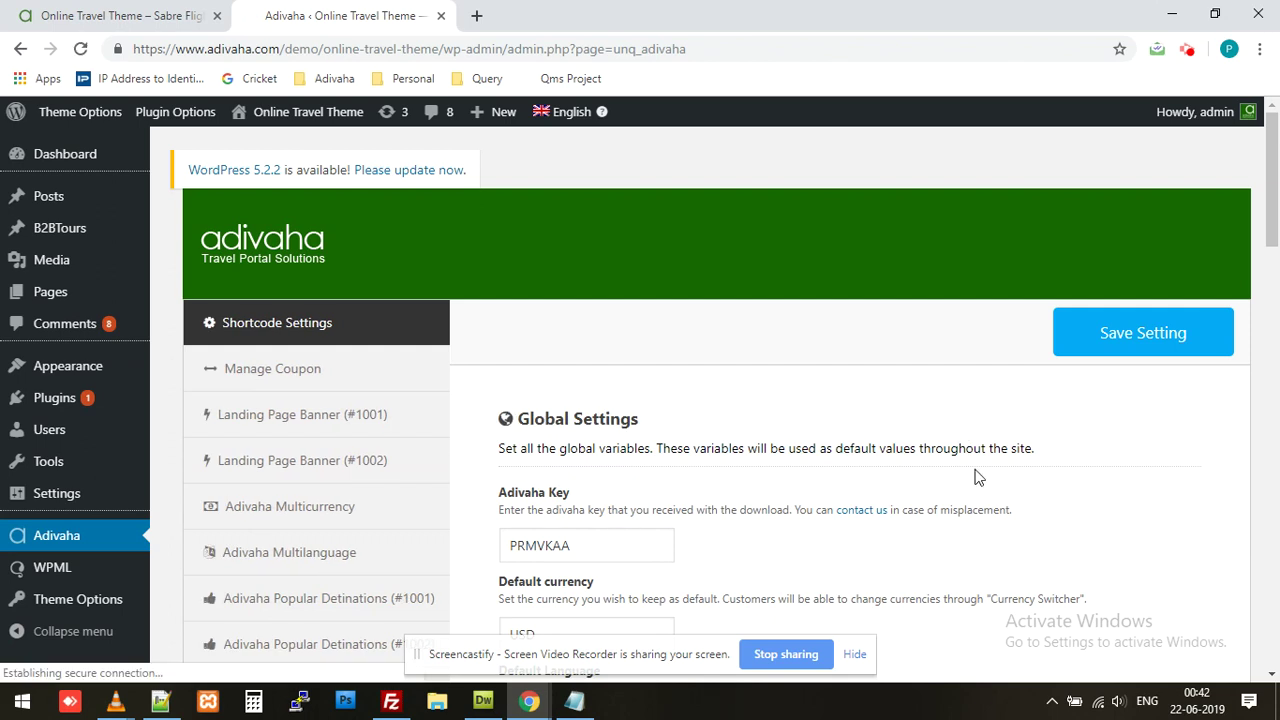
Step: Reload the 46 Delhi–Mumbai results and book the first $96 flight departing 20:00
click(82, 18)
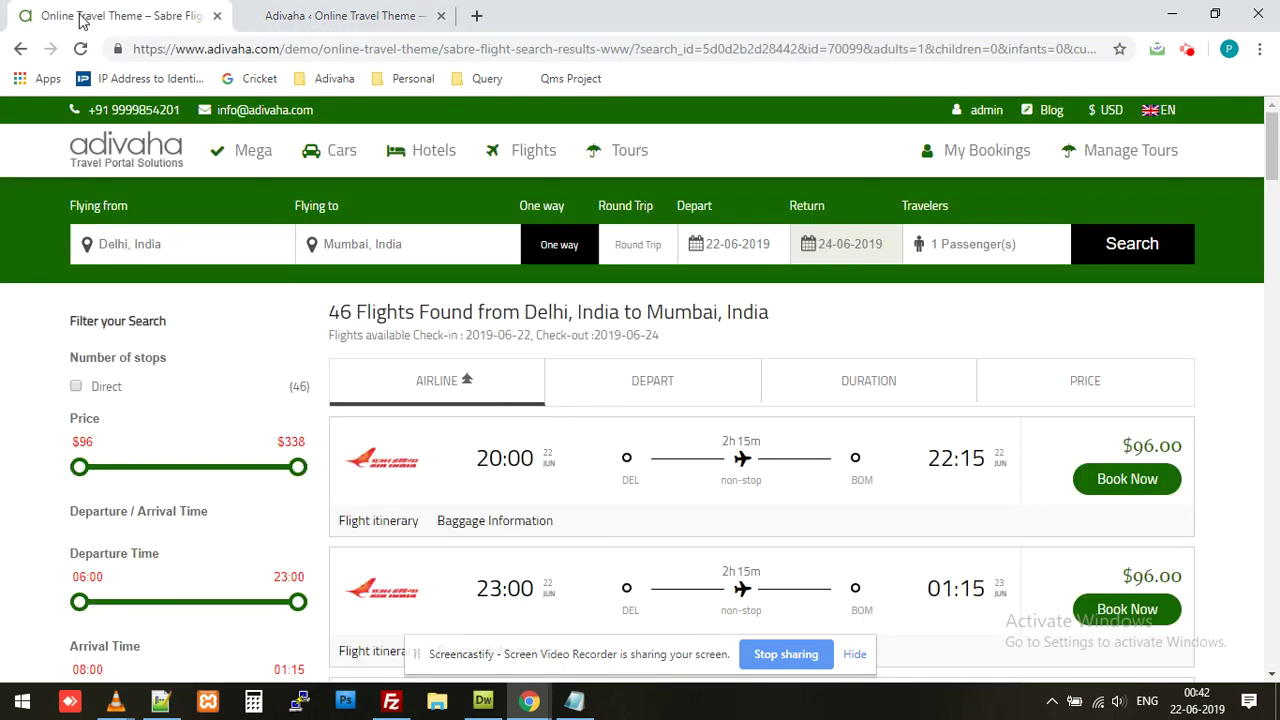
click(80, 50)
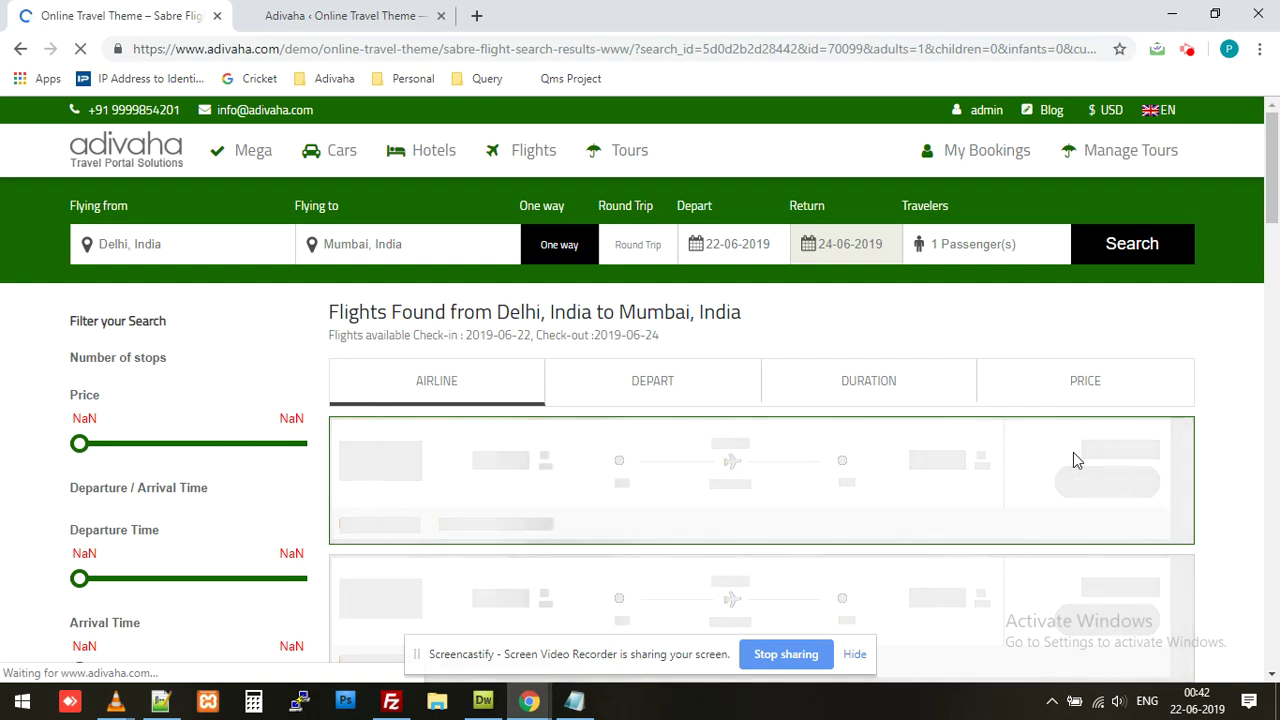
scroll(1076, 460, down, 1)
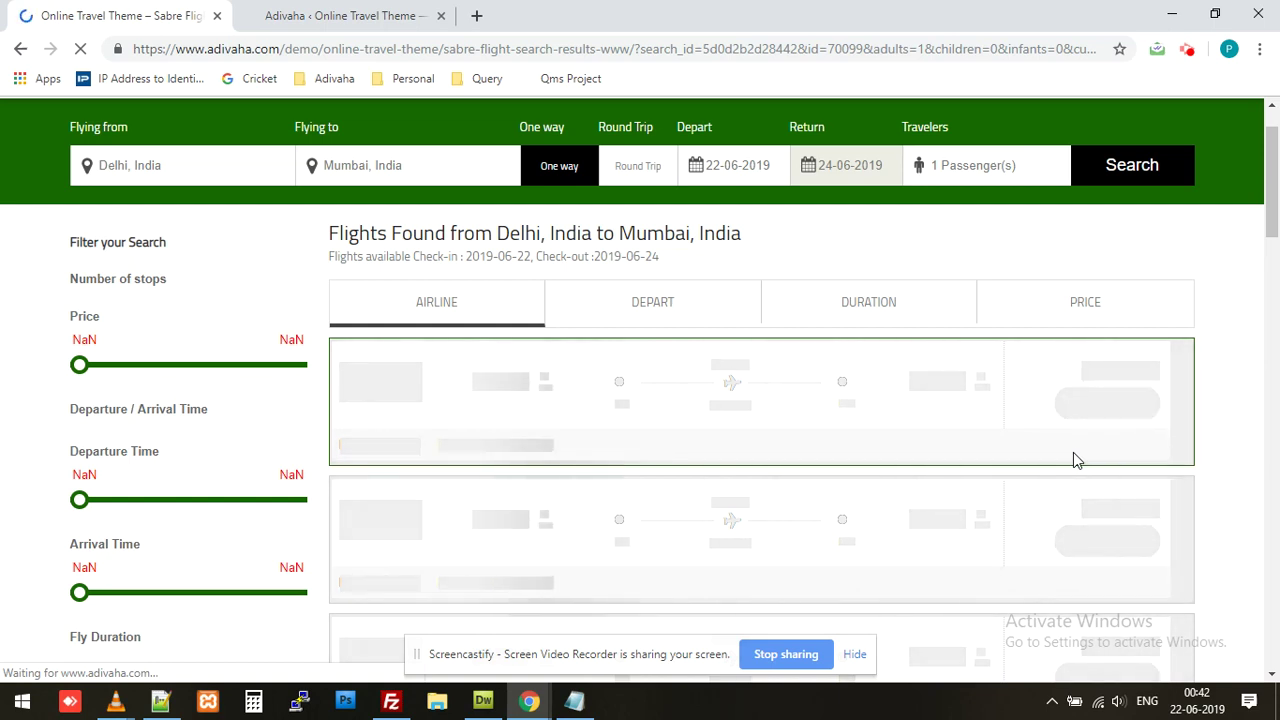
scroll(1076, 460, up, 1)
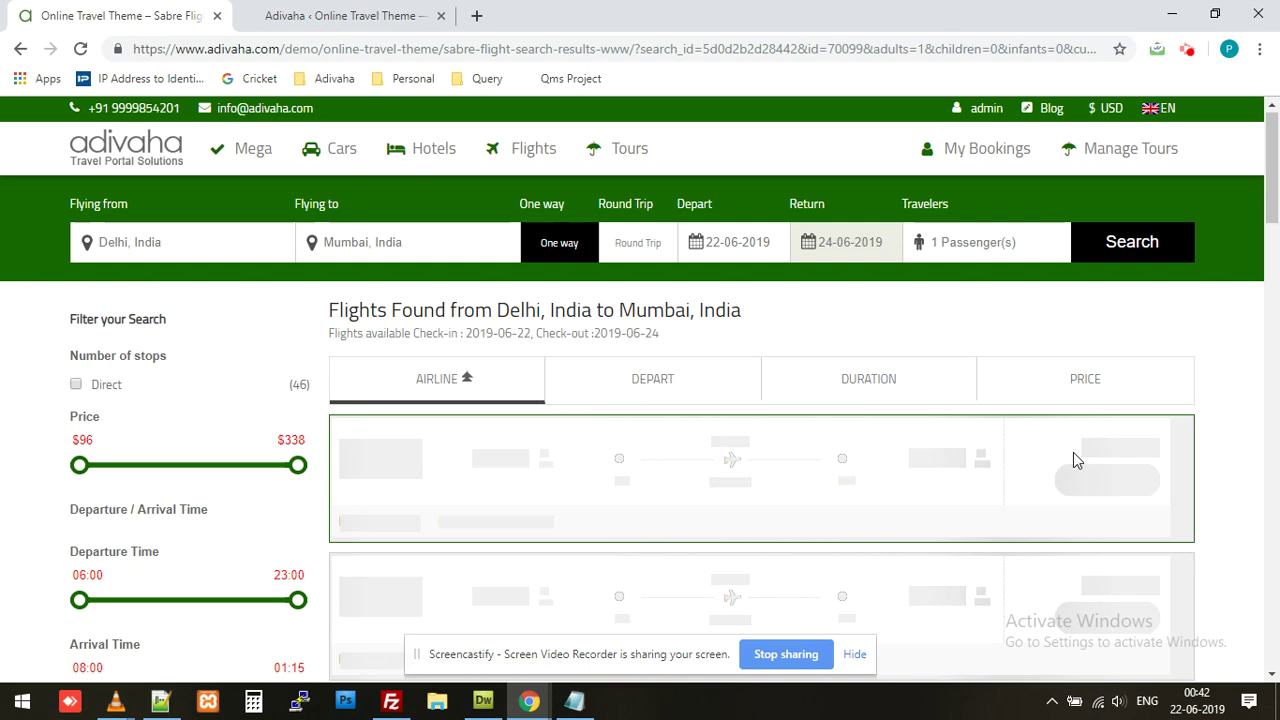
scroll(1008, 493, down, 1)
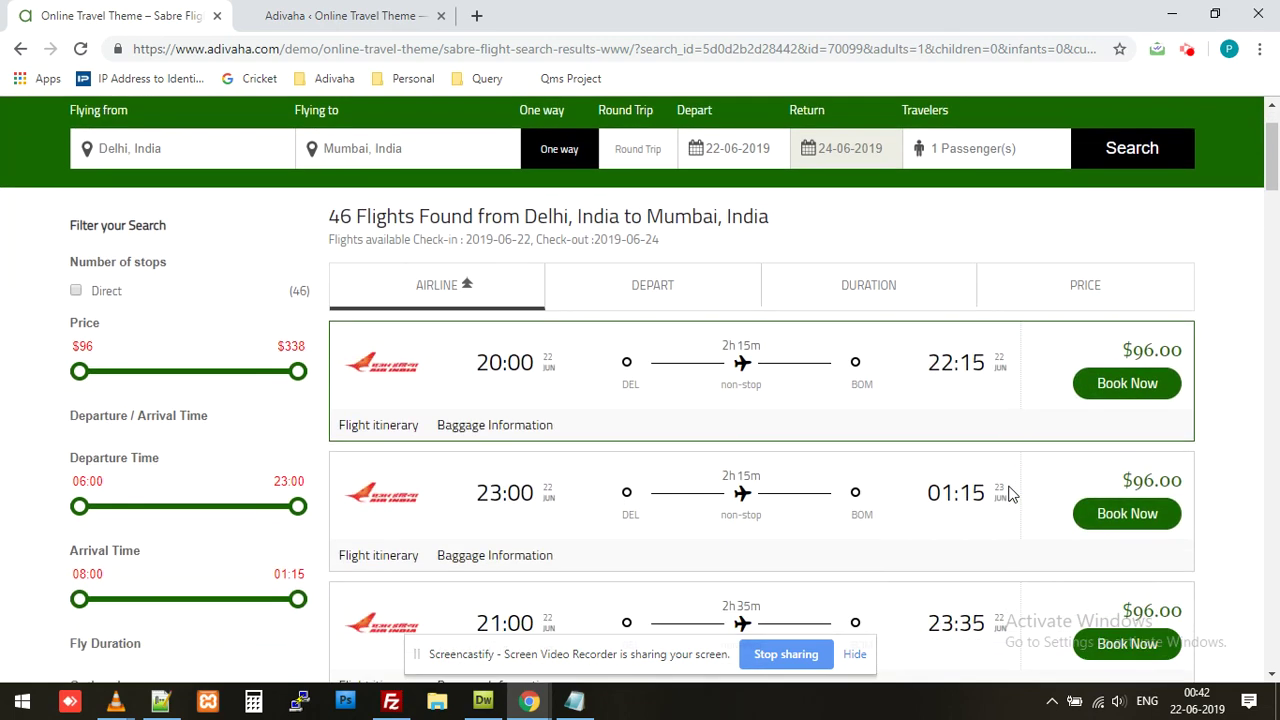
scroll(1006, 491, down, 1)
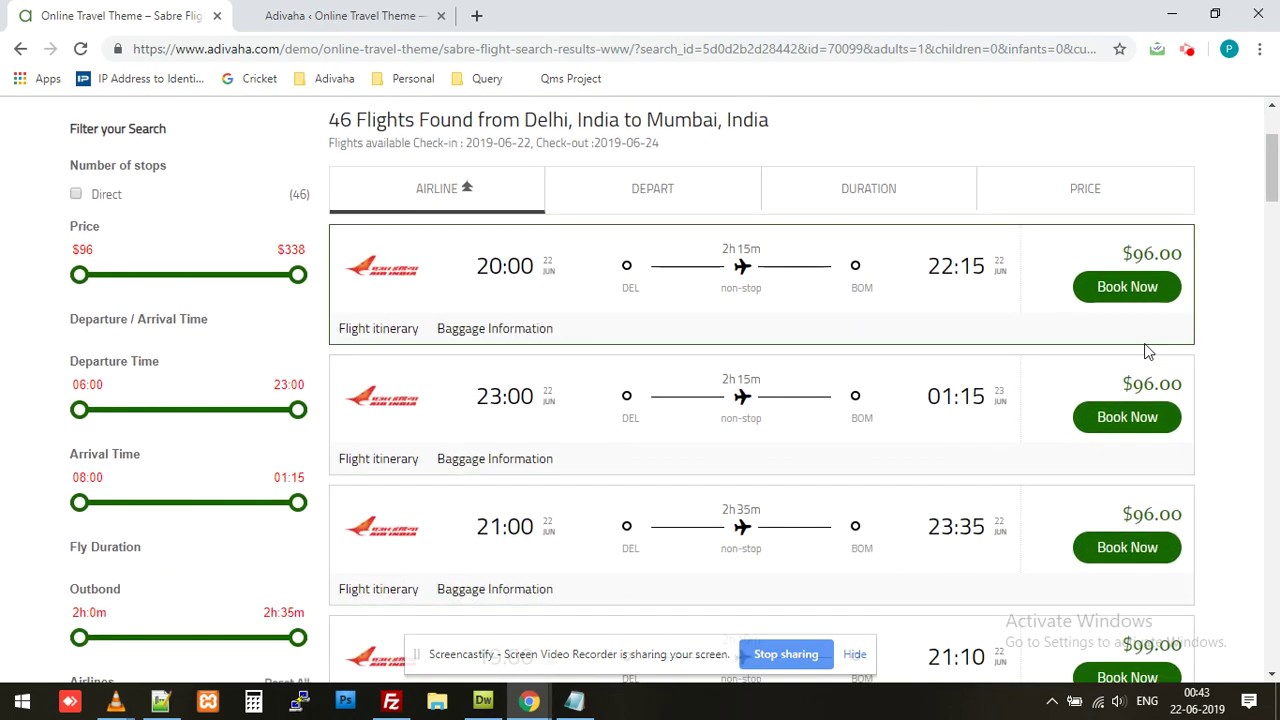
click(1117, 298)
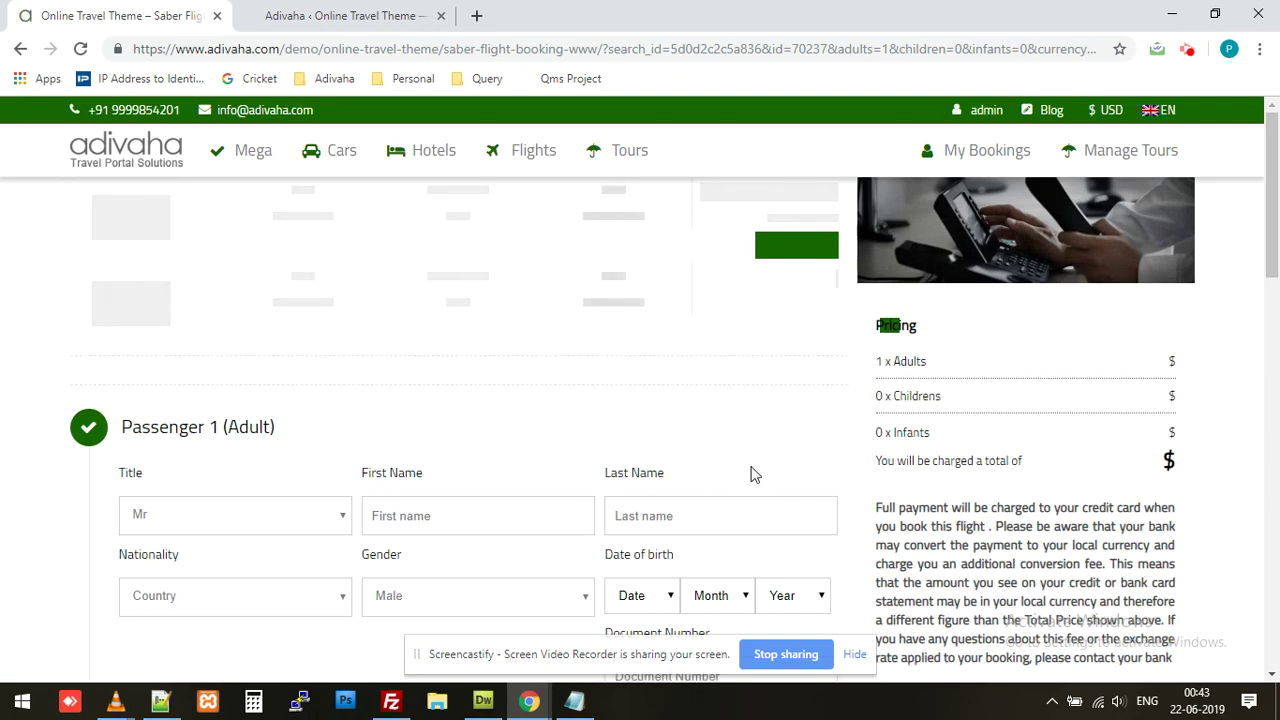
Step: Review the Air India AI-805 booking page's passenger, payment and contact sections
scroll(752, 457, down, 2)
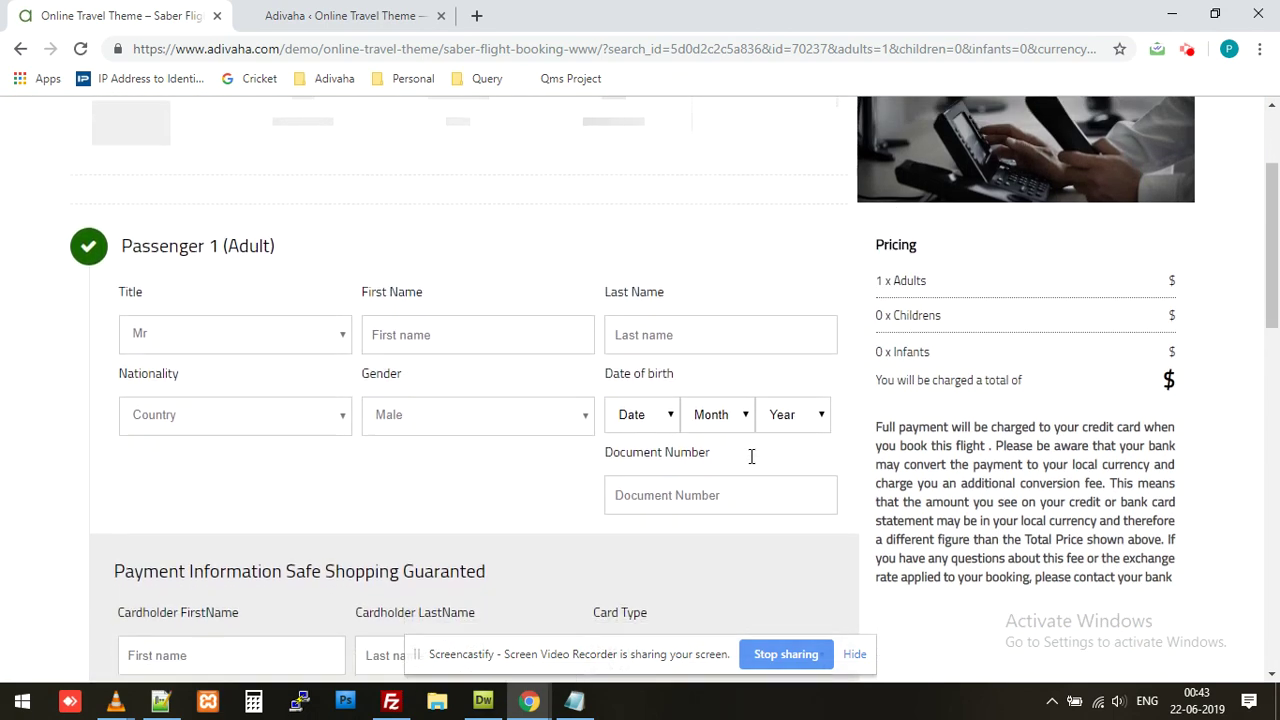
scroll(752, 457, down, 2)
scroll(752, 457, down, 1)
scroll(750, 456, down, 2)
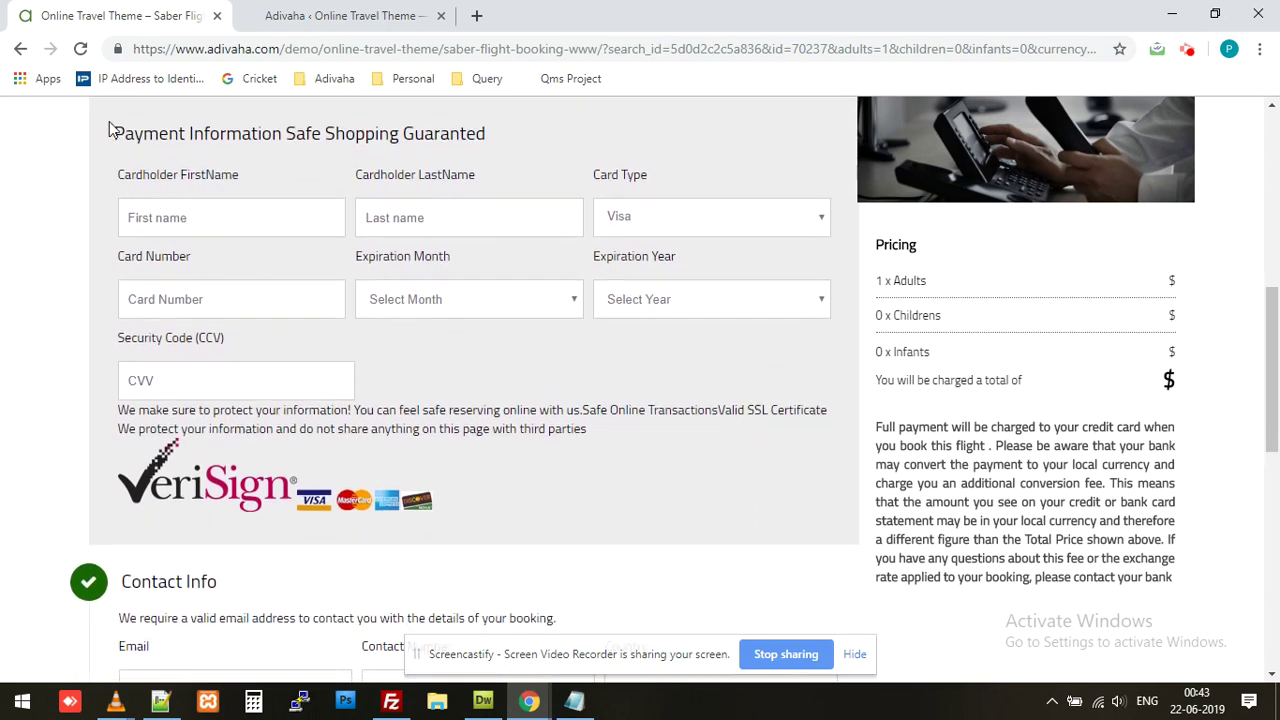
mouse_move(112, 128)
mouse_down()
mouse_move(488, 474)
mouse_move(586, 430)
mouse_up()
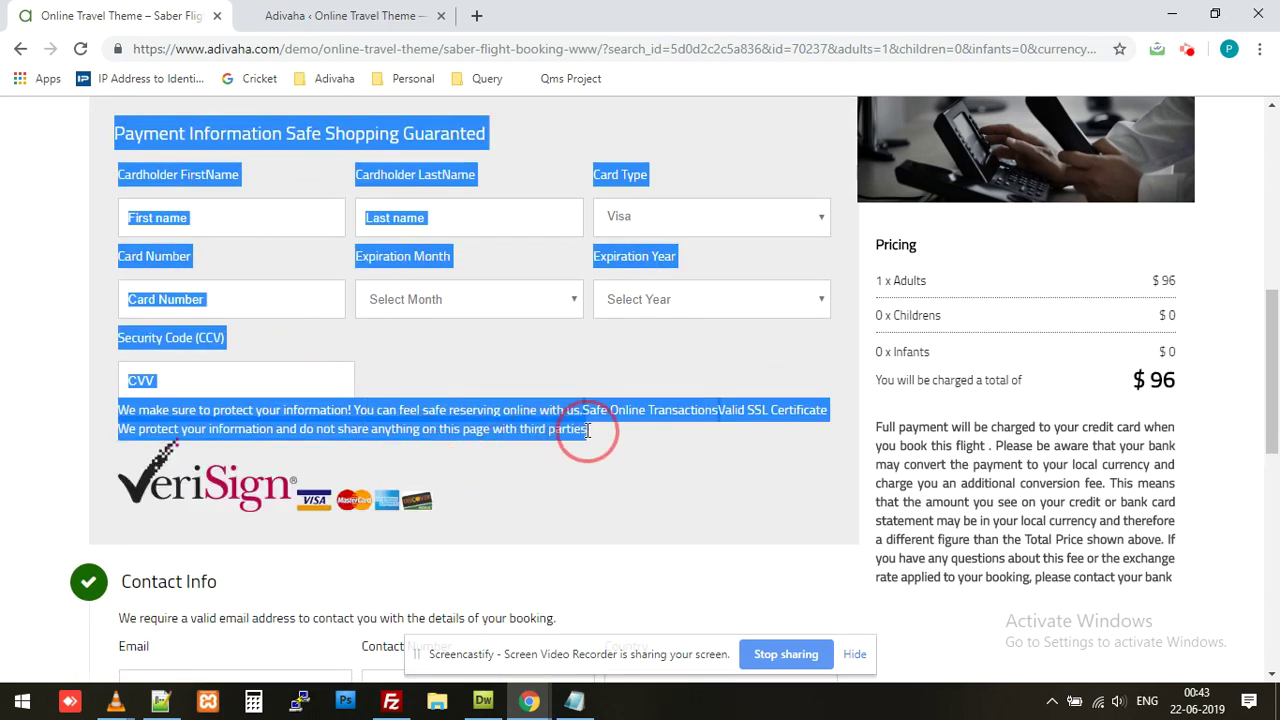
click(588, 434)
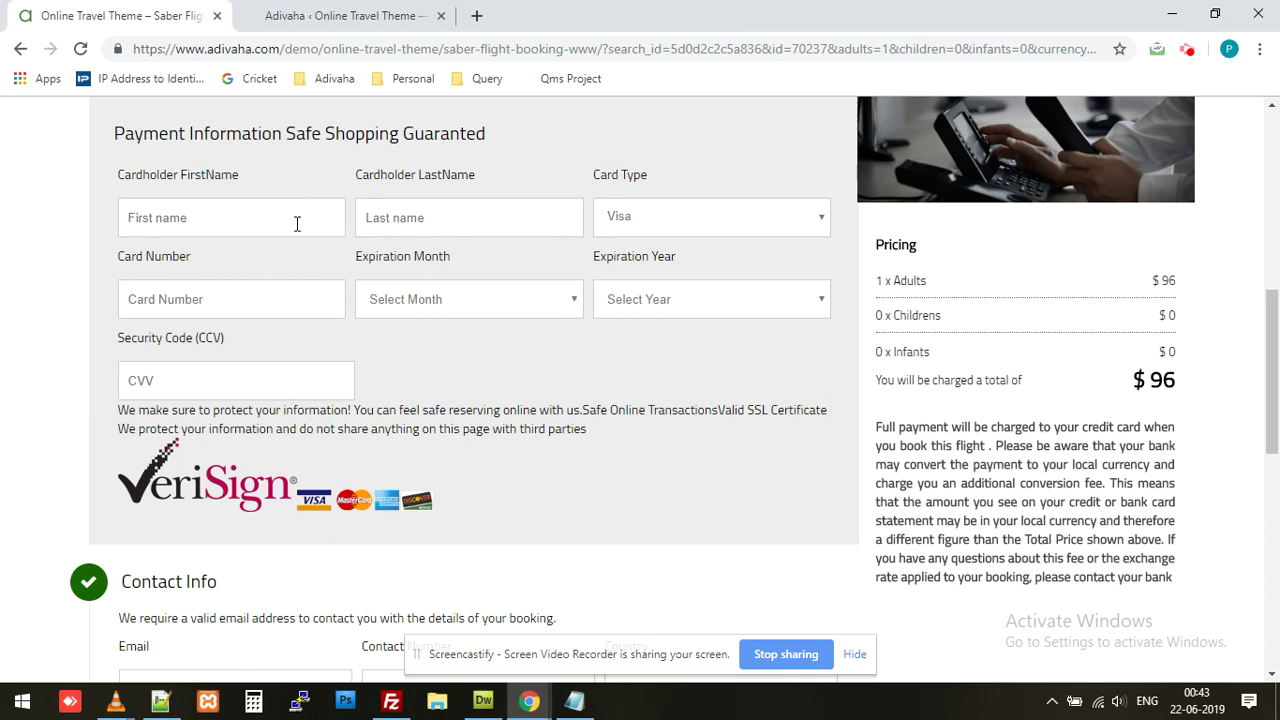
scroll(435, 358, down, 2)
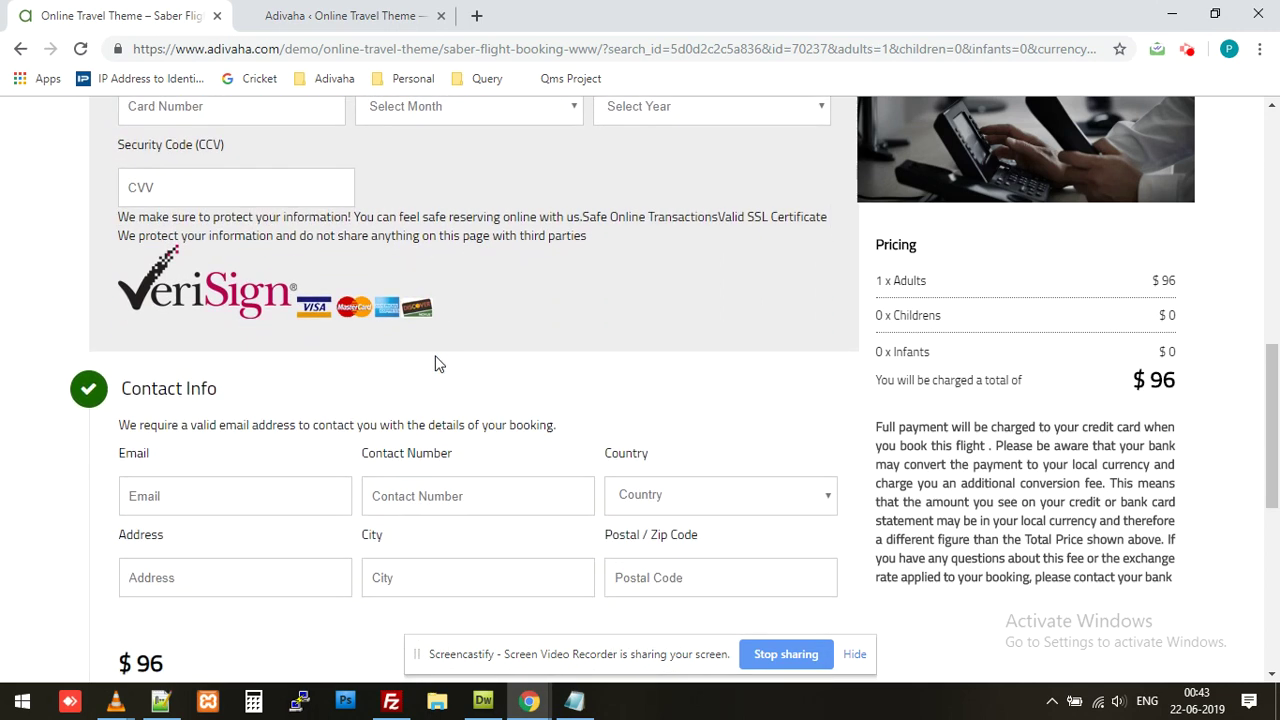
scroll(435, 363, up, 1)
scroll(435, 363, up, 1)
scroll(435, 363, up, 1)
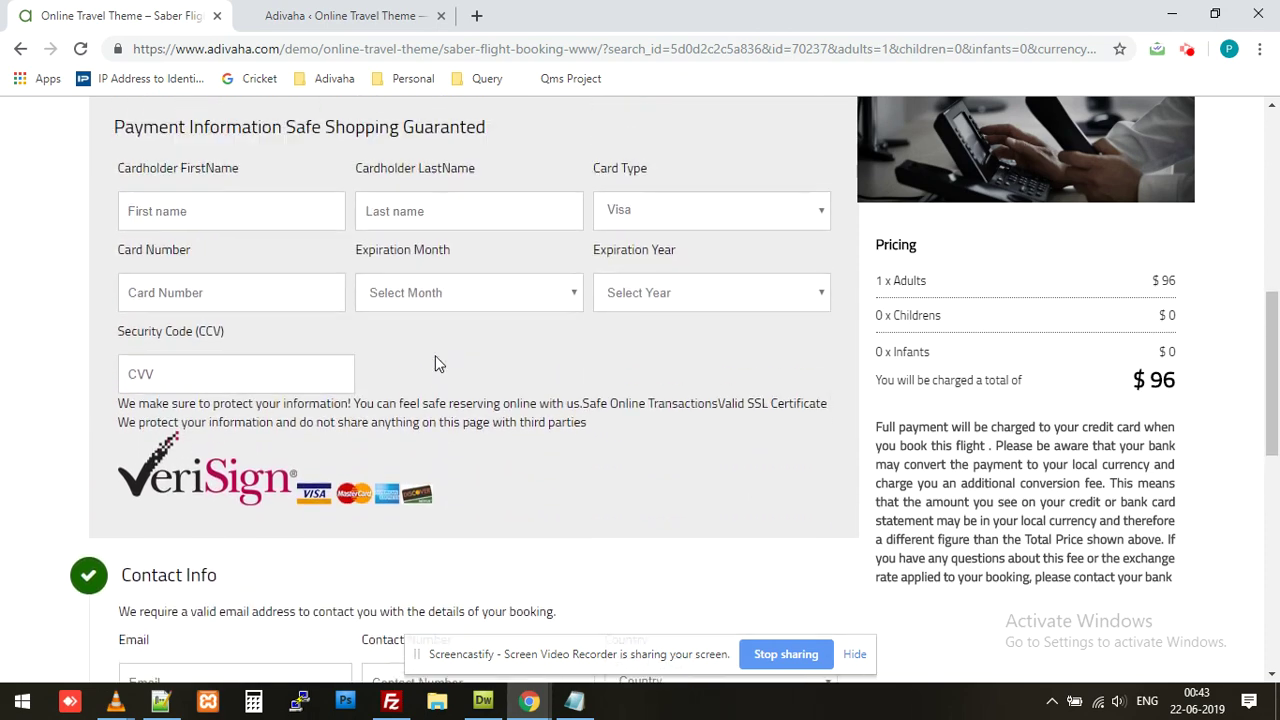
scroll(435, 360, up, 4)
scroll(313, 408, up, 2)
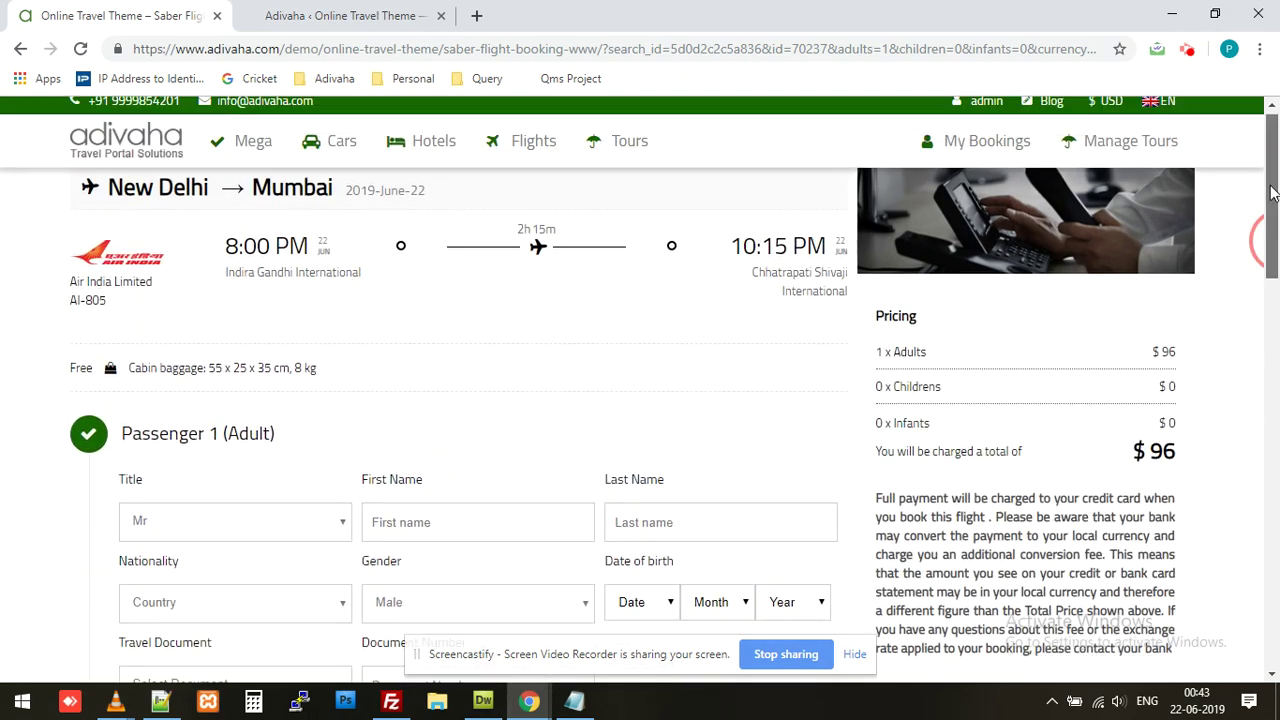
scroll(313, 410, down, 1)
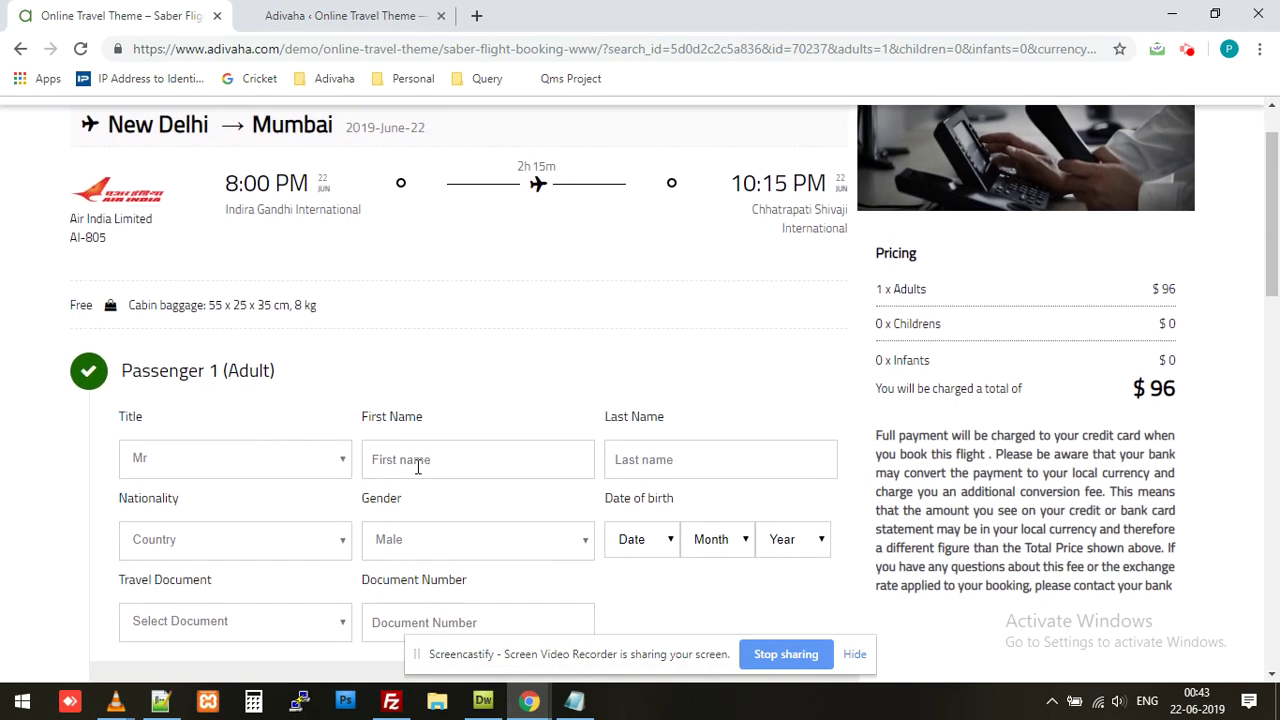
click(418, 466)
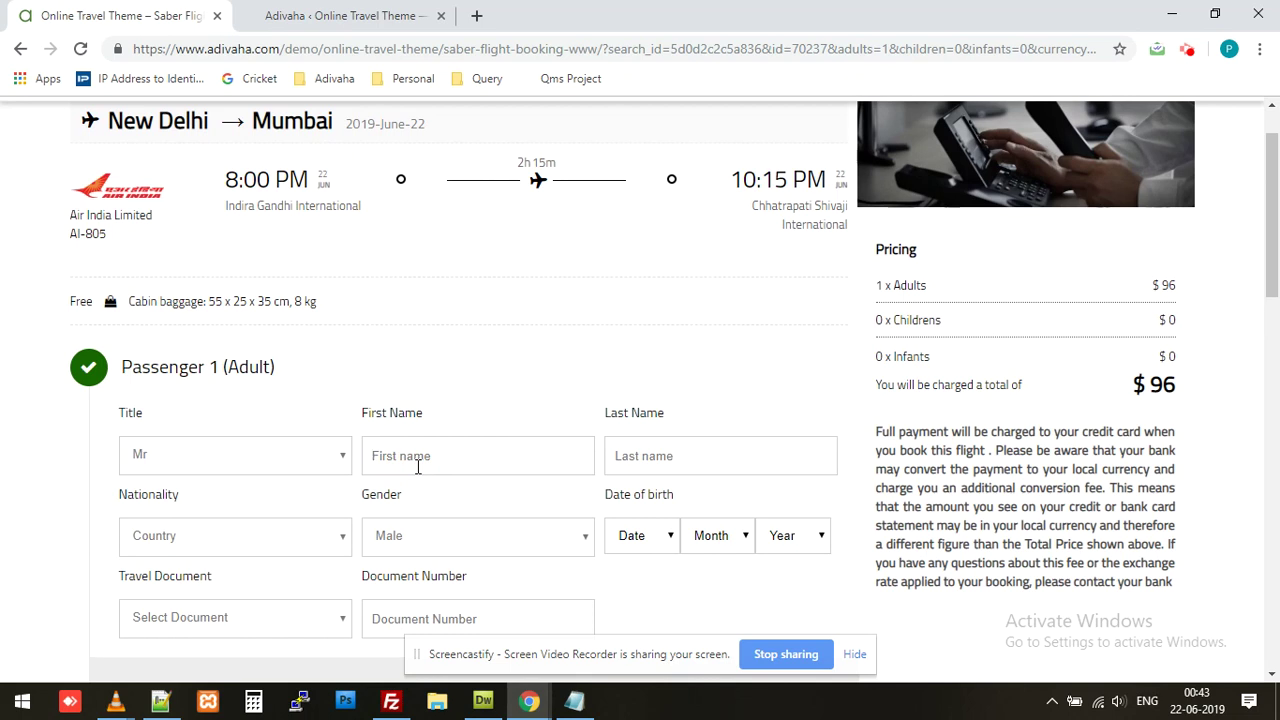
key(Tab)
key(Down)
key(Down)
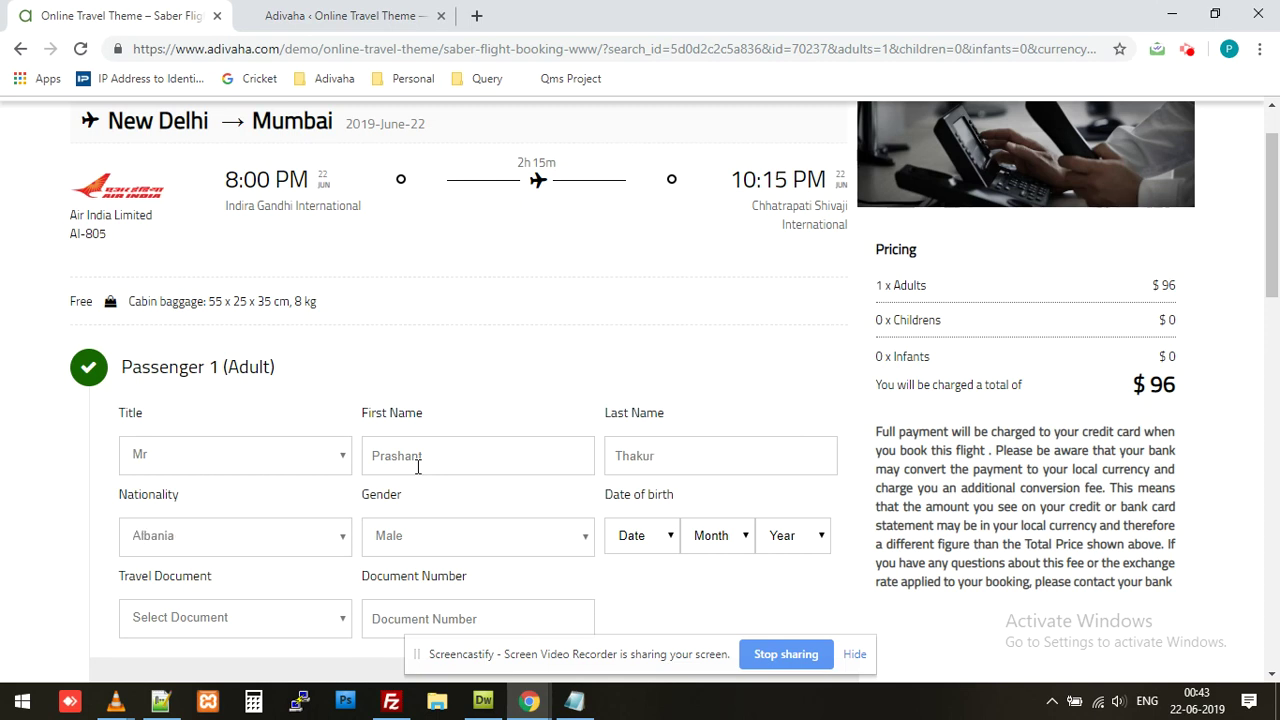
scroll(465, 430, down, 2)
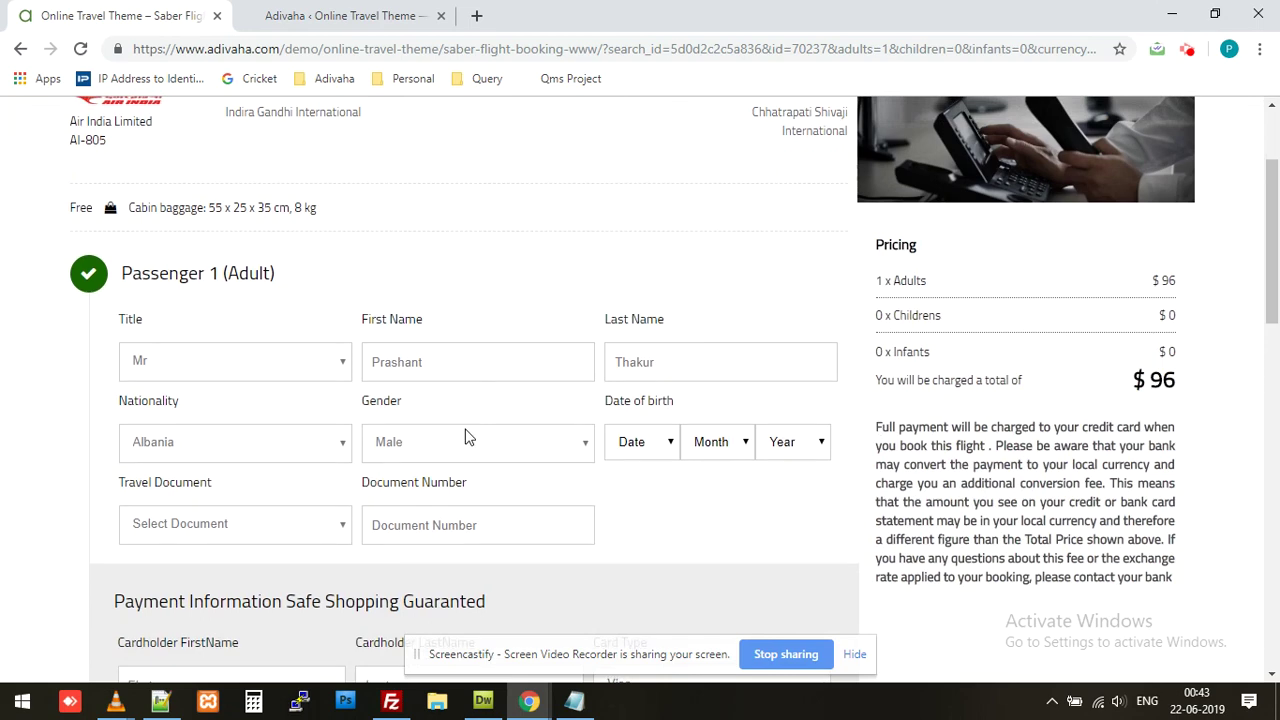
scroll(465, 433, down, 1)
scroll(465, 433, down, 1)
scroll(463, 434, down, 2)
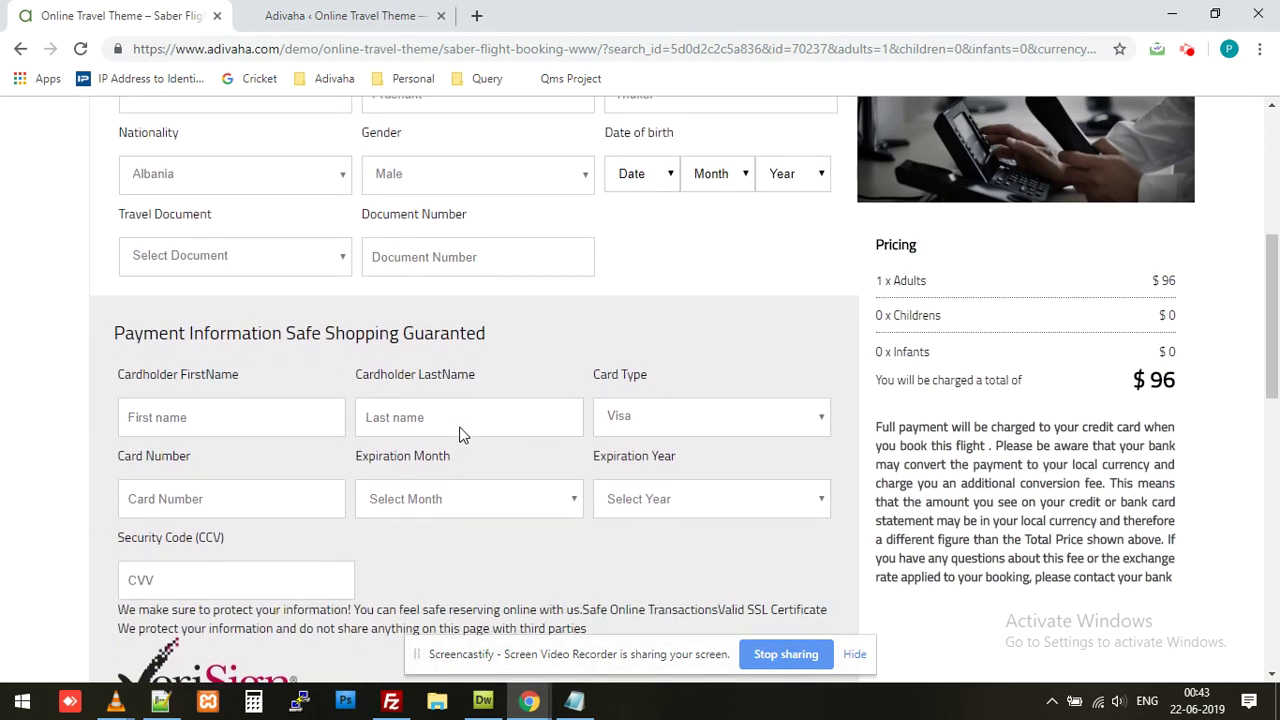
scroll(462, 435, down, 1)
scroll(462, 433, down, 1)
drag(1272, 400, 1277, 592)
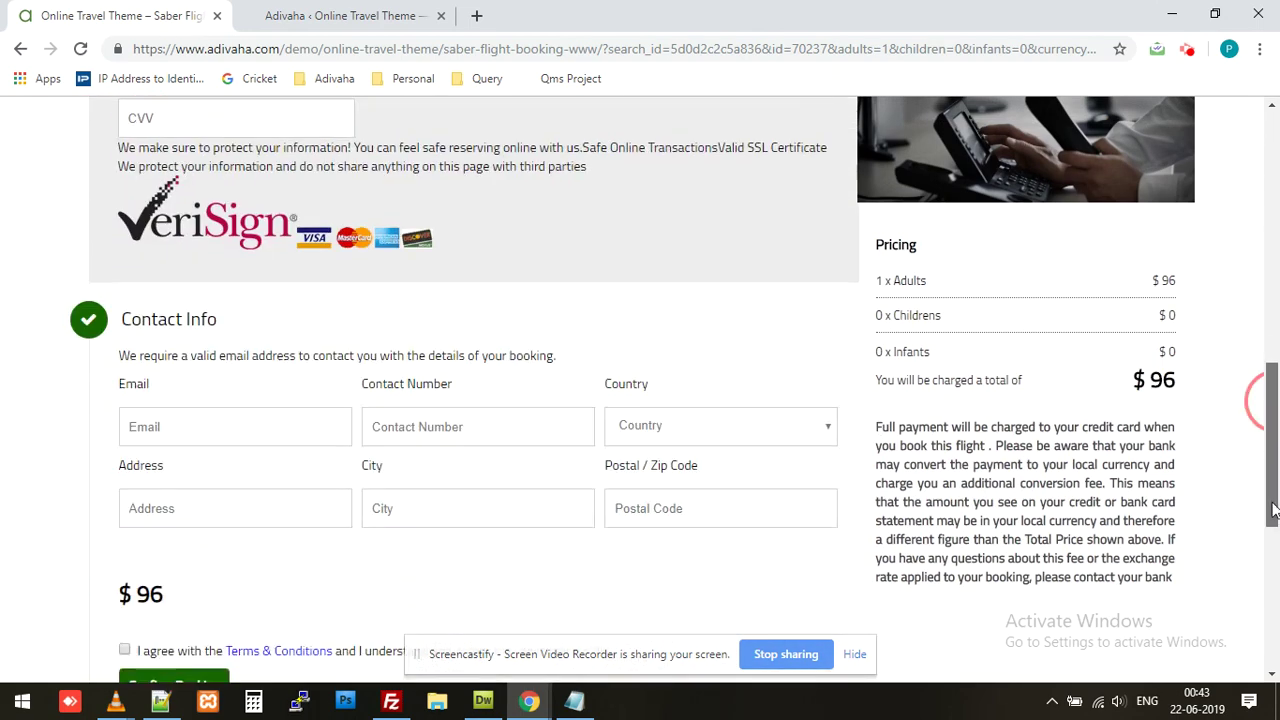